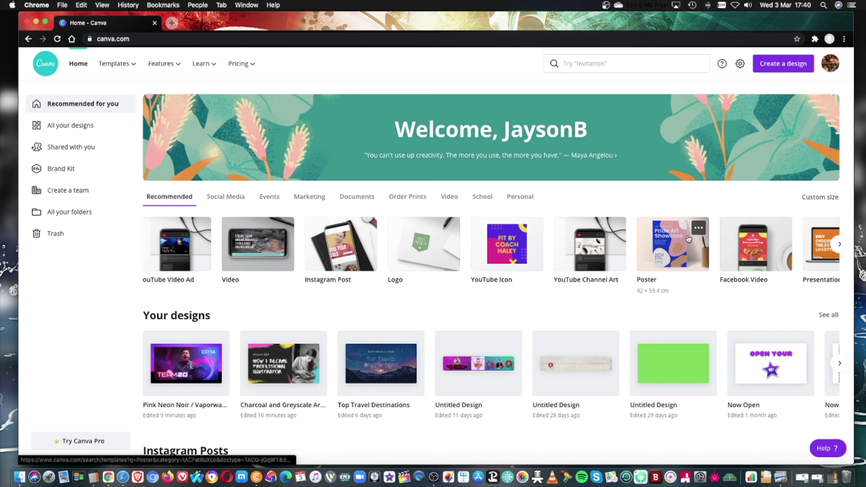
Step: Look through the recommended design types on the home page, from posters and presentations to book covers and proposals
{"action": "scroll", "coordinate": [688, 239], "scroll_direction": "right", "scroll_amount": 10}
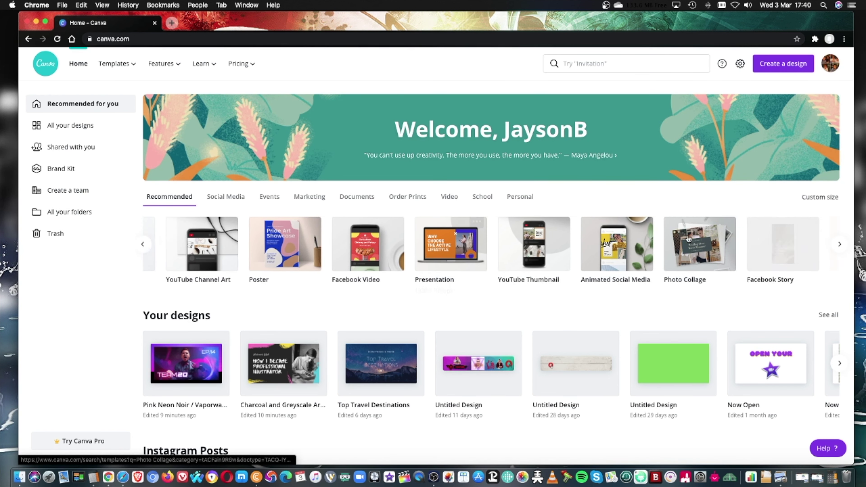
{"action": "scroll", "coordinate": [688, 239], "scroll_direction": "right", "scroll_amount": 10}
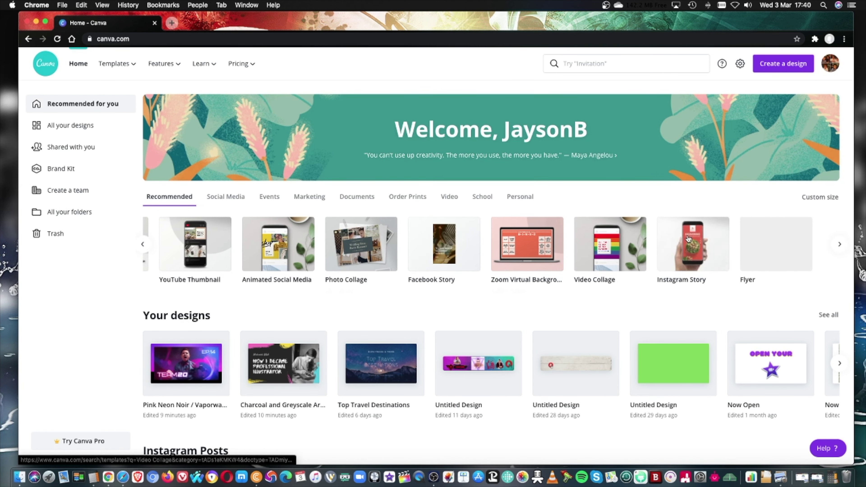
{"action": "scroll", "coordinate": [688, 239], "scroll_direction": "right", "scroll_amount": 8}
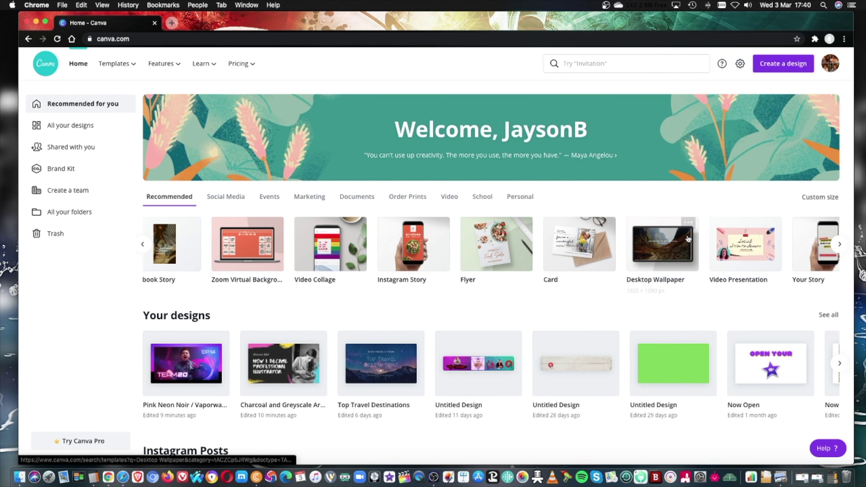
{"action": "scroll", "coordinate": [688, 238], "scroll_direction": "right", "scroll_amount": 8}
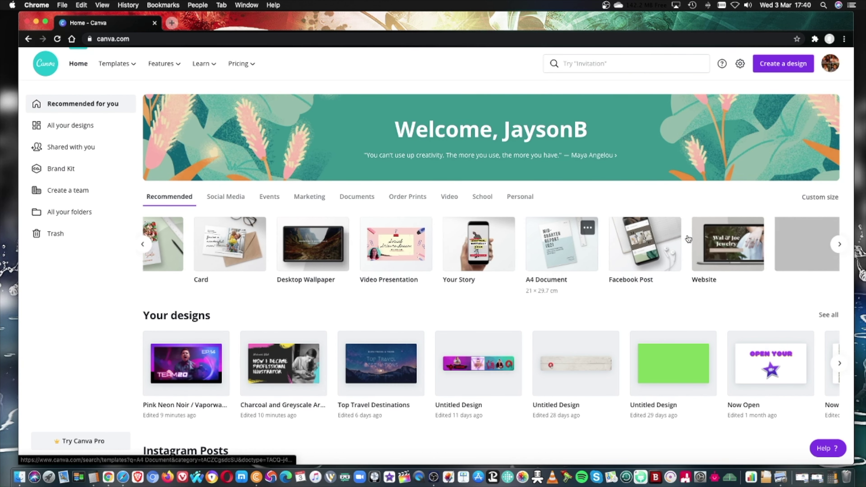
{"action": "scroll", "coordinate": [688, 239], "scroll_direction": "right", "scroll_amount": 1}
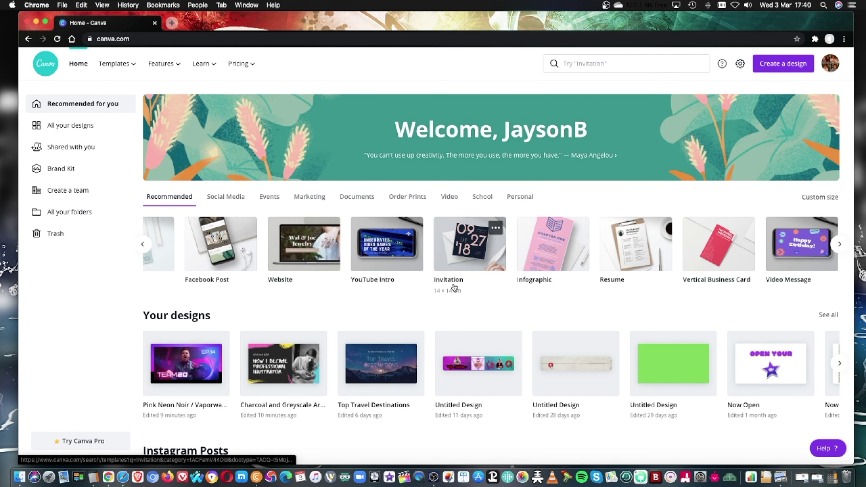
{"action": "scroll", "coordinate": [520, 283], "scroll_direction": "right", "scroll_amount": 5}
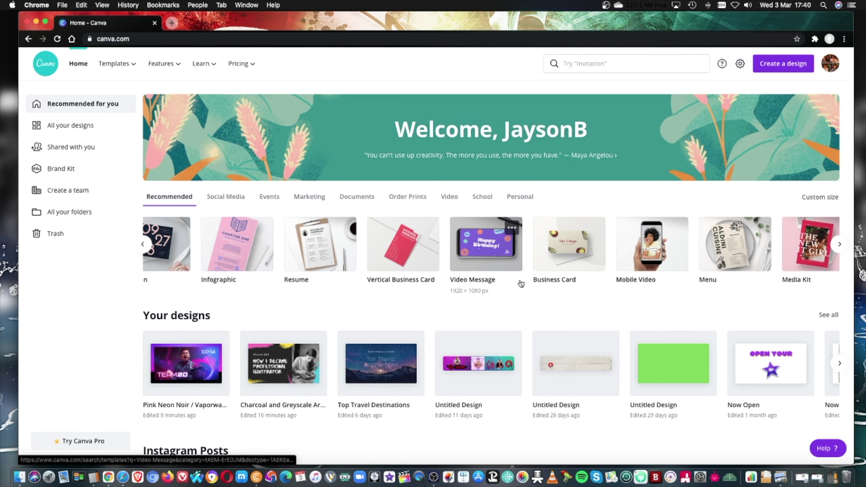
{"action": "scroll", "coordinate": [520, 281], "scroll_direction": "right", "scroll_amount": 5}
{"action": "scroll", "coordinate": [521, 283], "scroll_direction": "right", "scroll_amount": 4}
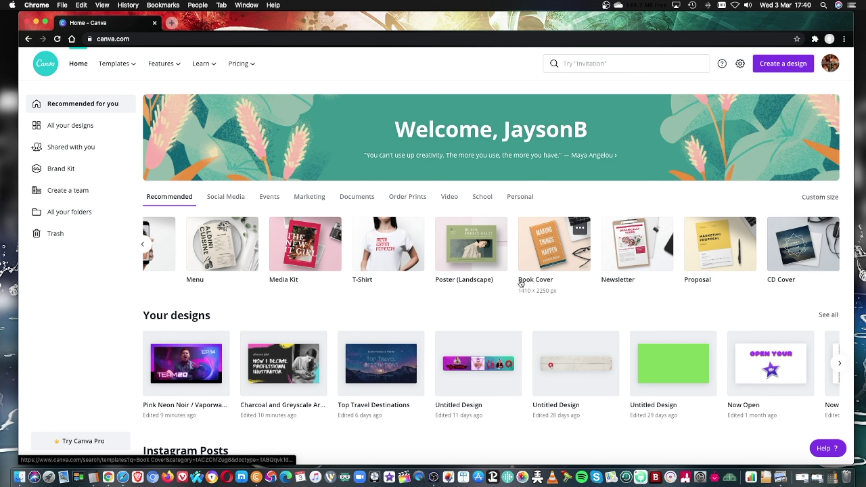
{"action": "scroll", "coordinate": [235, 150], "scroll_direction": "down", "scroll_amount": 3}
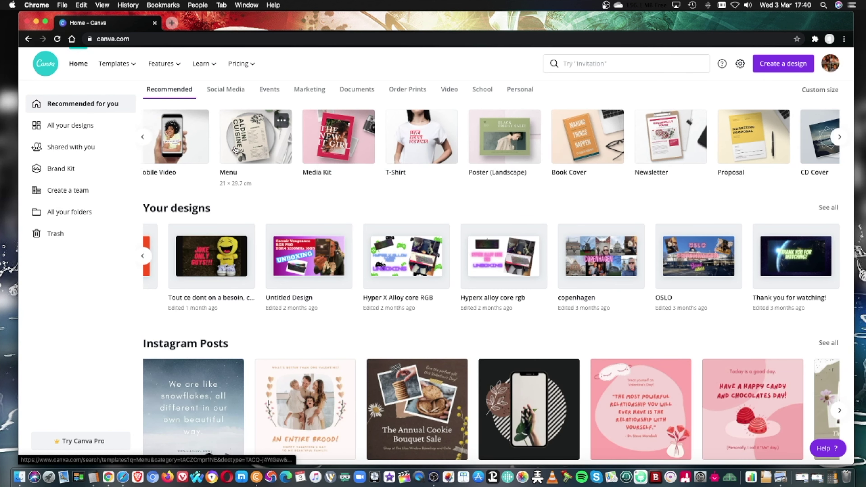
Step: Open the YouTube Thumbnail templates from the recommended design types
{"action": "scroll", "coordinate": [235, 151], "scroll_direction": "left", "scroll_amount": 8}
{"action": "scroll", "coordinate": [292, 242], "scroll_direction": "left", "scroll_amount": 4}
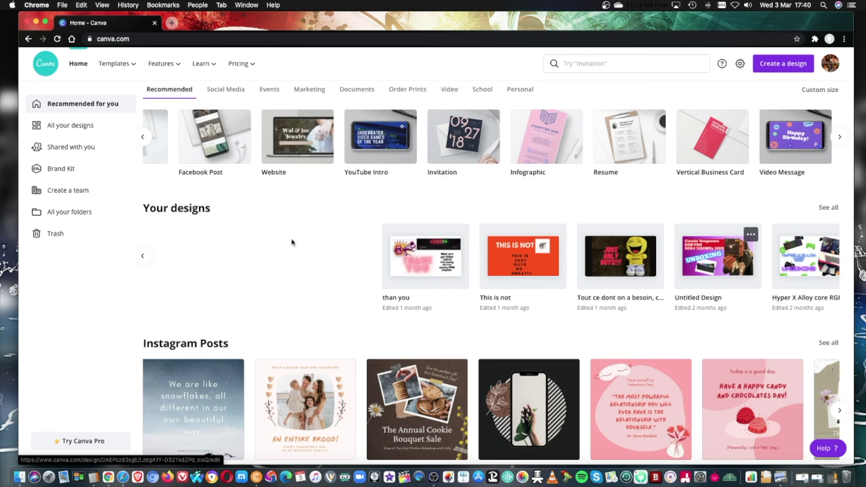
{"action": "scroll", "coordinate": [291, 242], "scroll_direction": "left", "scroll_amount": 10}
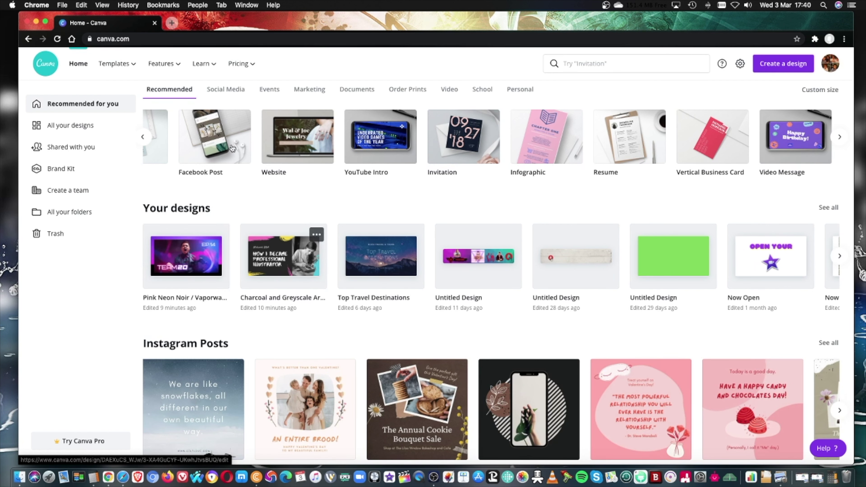
{"action": "scroll", "coordinate": [219, 140], "scroll_direction": "left", "scroll_amount": 6}
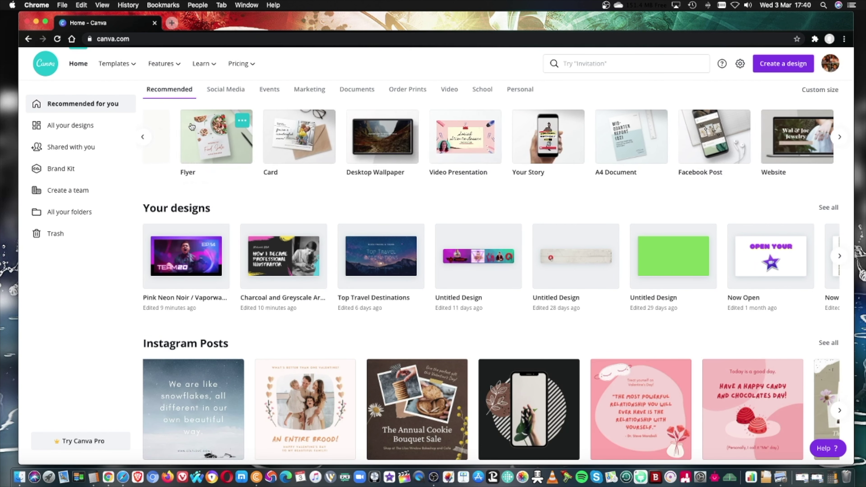
{"action": "scroll", "coordinate": [191, 126], "scroll_direction": "left", "scroll_amount": 6}
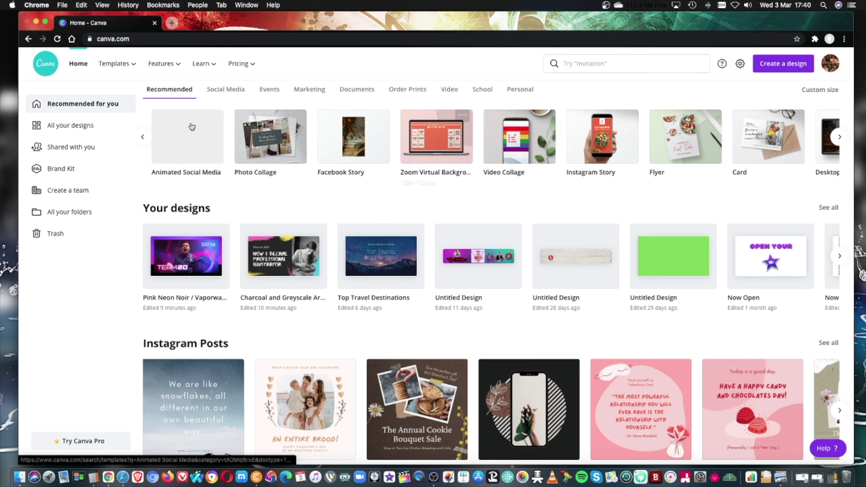
{"action": "scroll", "coordinate": [192, 126], "scroll_direction": "left", "scroll_amount": 5}
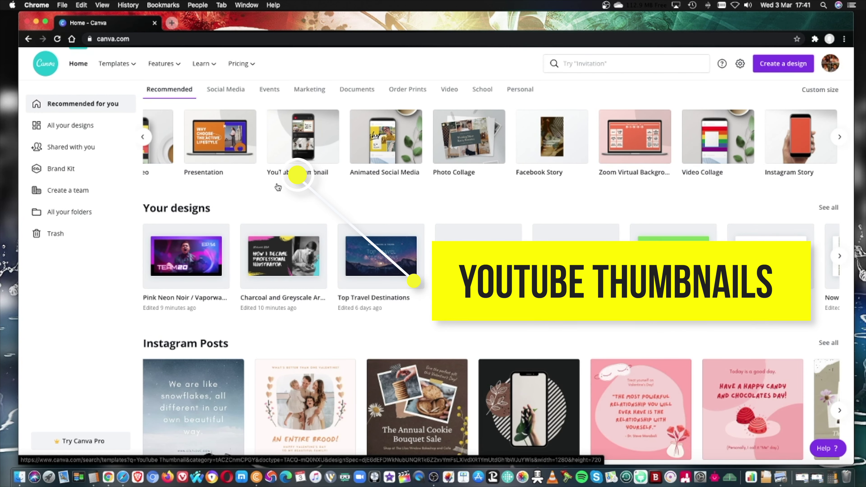
{"action": "left_click", "coordinate": [283, 157]}
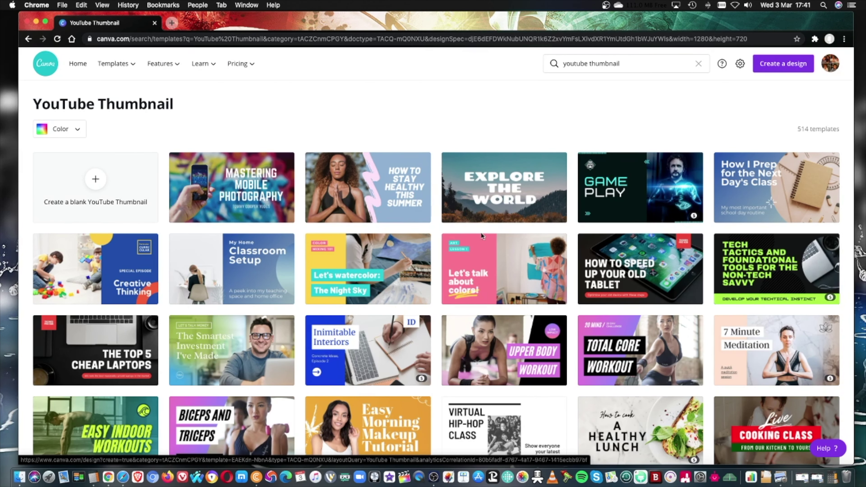
Step: Browse the YouTube Thumbnail templates to compare the available styles
{"action": "scroll", "coordinate": [521, 287], "scroll_direction": "down", "scroll_amount": 1}
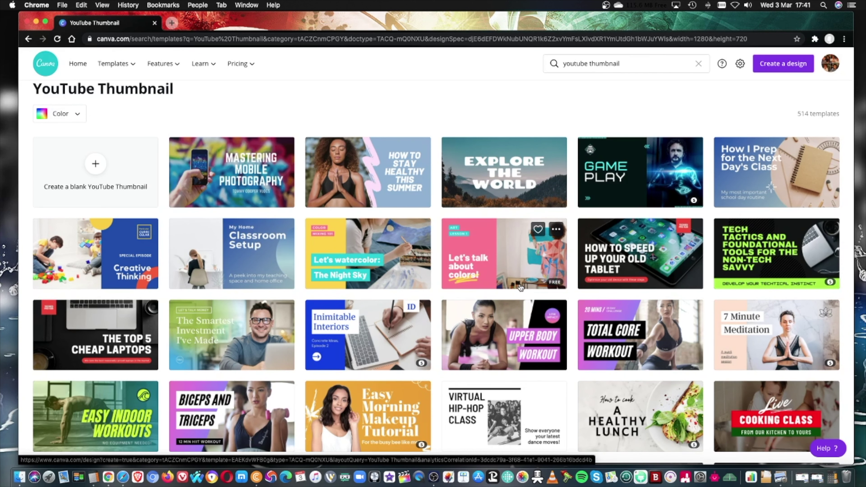
{"action": "scroll", "coordinate": [521, 287], "scroll_direction": "down", "scroll_amount": 4}
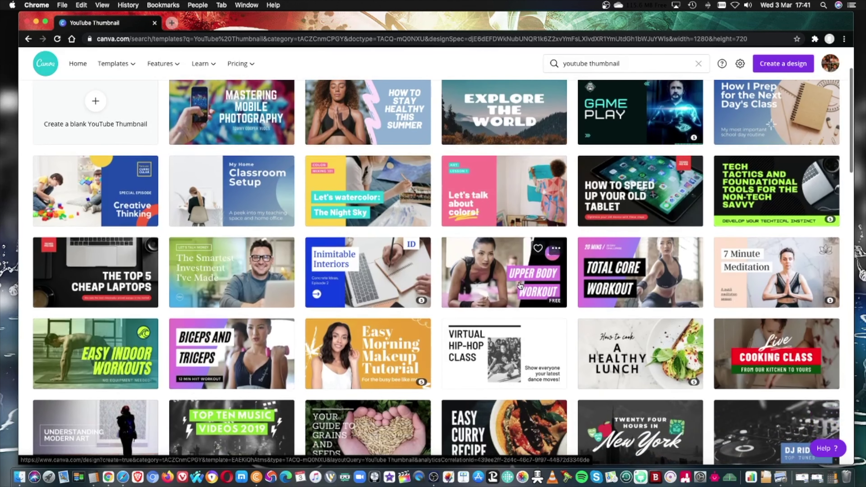
{"action": "scroll", "coordinate": [519, 286], "scroll_direction": "down", "scroll_amount": 3}
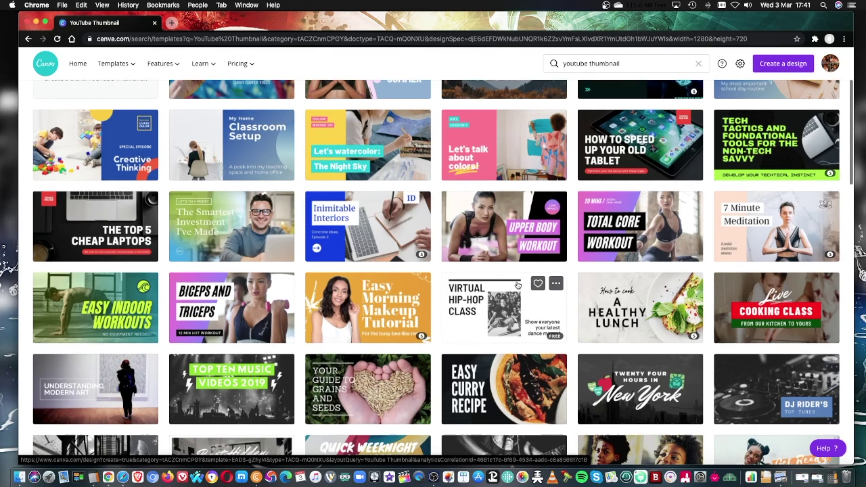
{"action": "scroll", "coordinate": [518, 285], "scroll_direction": "down", "scroll_amount": 5}
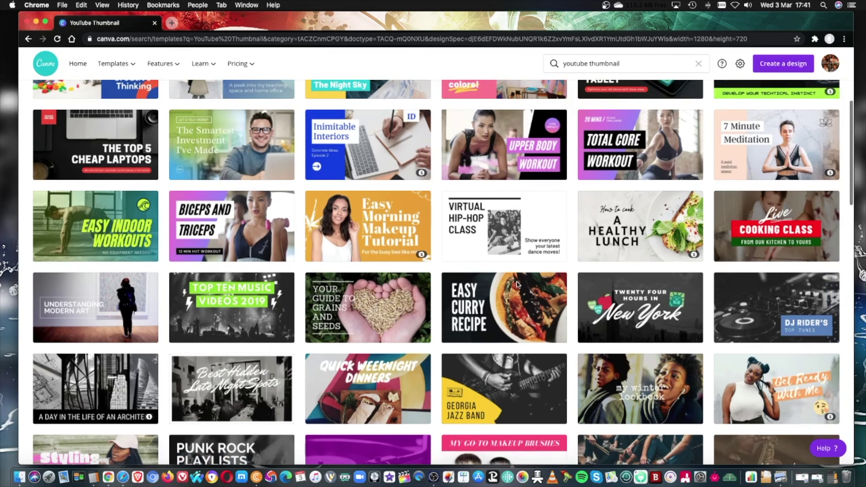
{"action": "scroll", "coordinate": [517, 285], "scroll_direction": "down", "scroll_amount": 9}
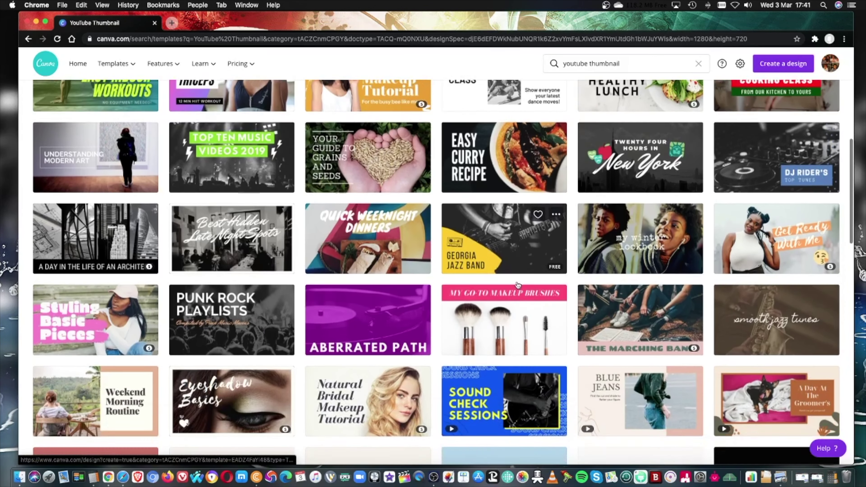
{"action": "scroll", "coordinate": [517, 285], "scroll_direction": "down", "scroll_amount": 1}
{"action": "scroll", "coordinate": [517, 285], "scroll_direction": "down", "scroll_amount": 20}
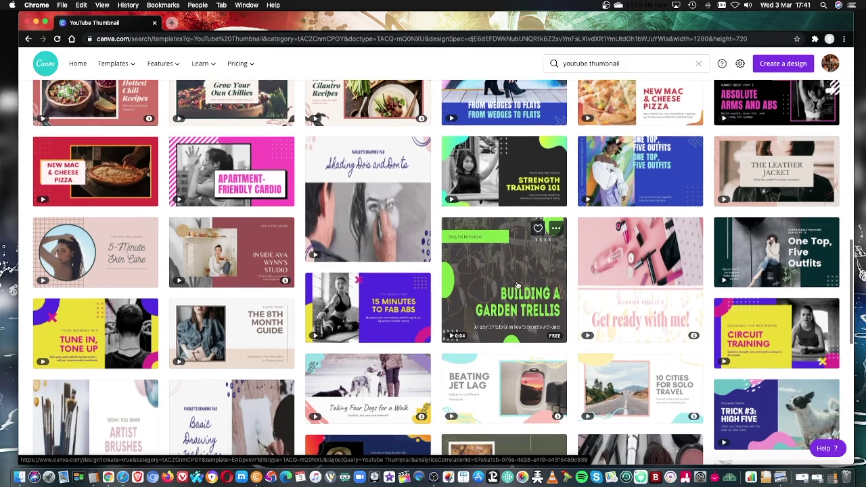
{"action": "scroll", "coordinate": [517, 284], "scroll_direction": "down", "scroll_amount": 10}
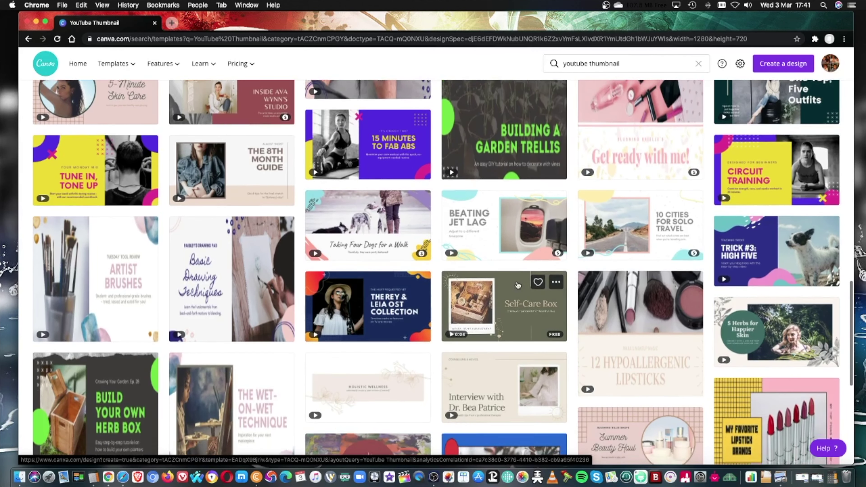
{"action": "scroll", "coordinate": [518, 284], "scroll_direction": "down", "scroll_amount": 6}
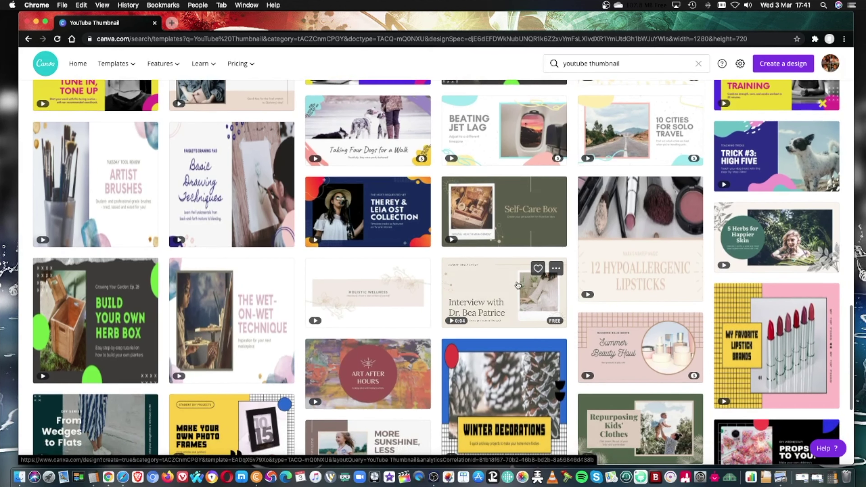
{"action": "scroll", "coordinate": [518, 284], "scroll_direction": "down", "scroll_amount": 12}
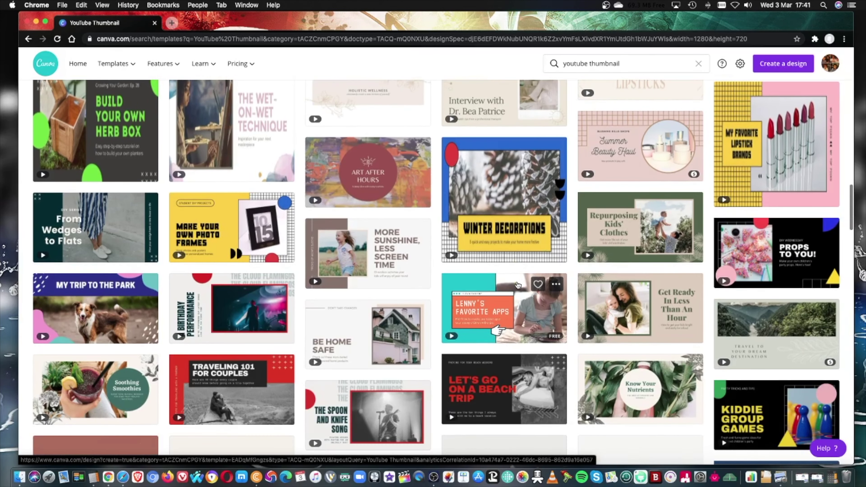
{"action": "scroll", "coordinate": [518, 285], "scroll_direction": "down", "scroll_amount": 1}
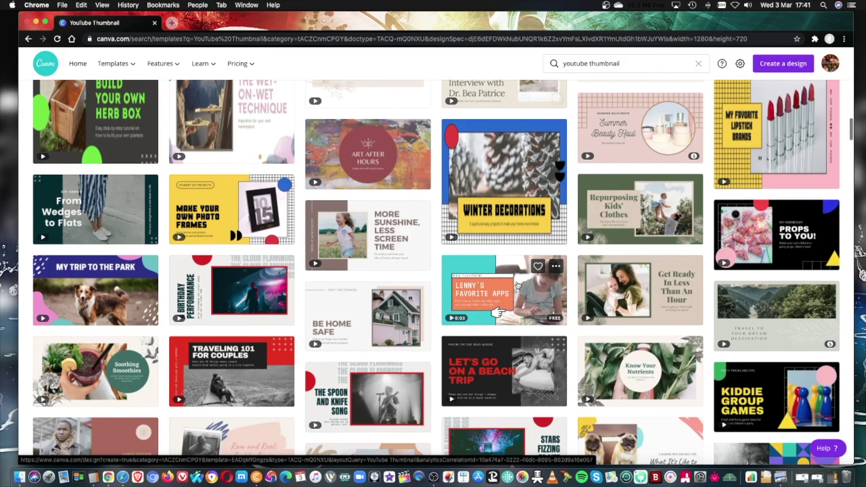
Step: Open the free "Geometric and Organic Figures" thumbnail template with pink, yellow and blue brush strokes for editing
{"action": "scroll", "coordinate": [517, 284], "scroll_direction": "down", "scroll_amount": 5}
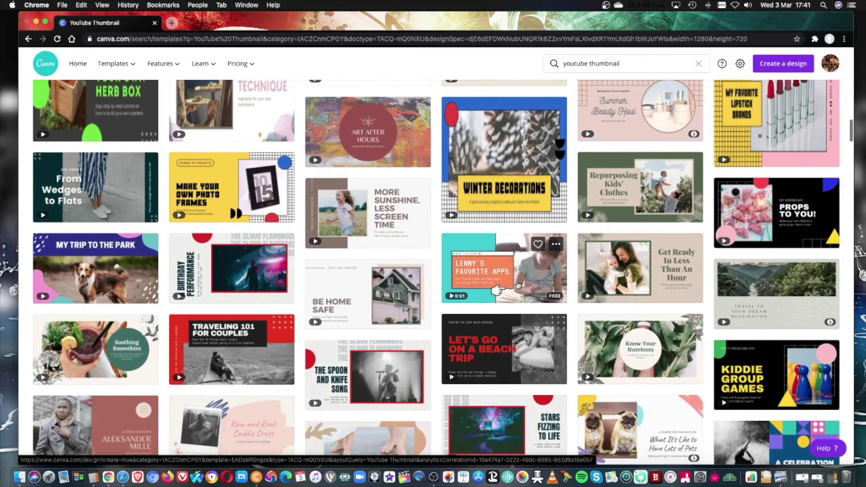
{"action": "scroll", "coordinate": [518, 285], "scroll_direction": "down", "scroll_amount": 10}
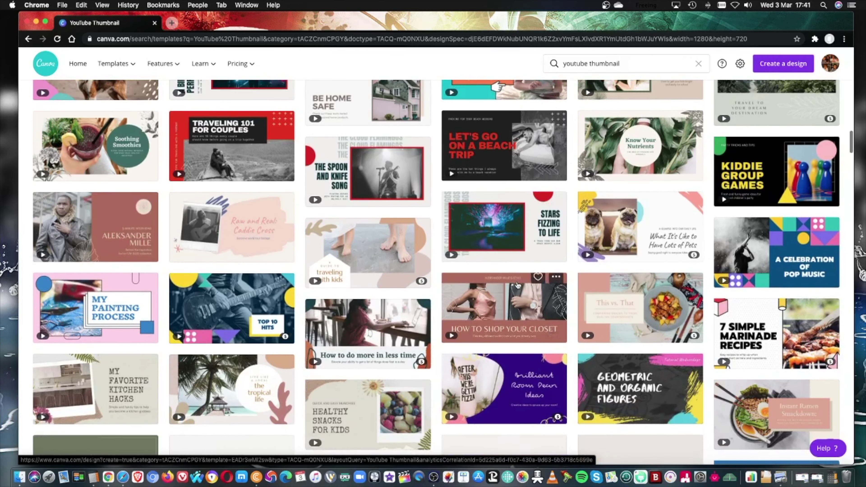
{"action": "scroll", "coordinate": [518, 285], "scroll_direction": "down", "scroll_amount": 2}
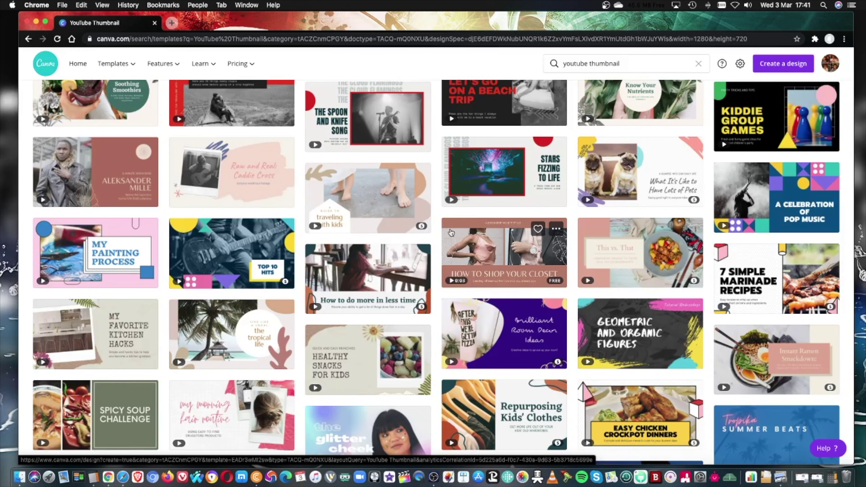
{"action": "scroll", "coordinate": [455, 244], "scroll_direction": "down", "scroll_amount": 5}
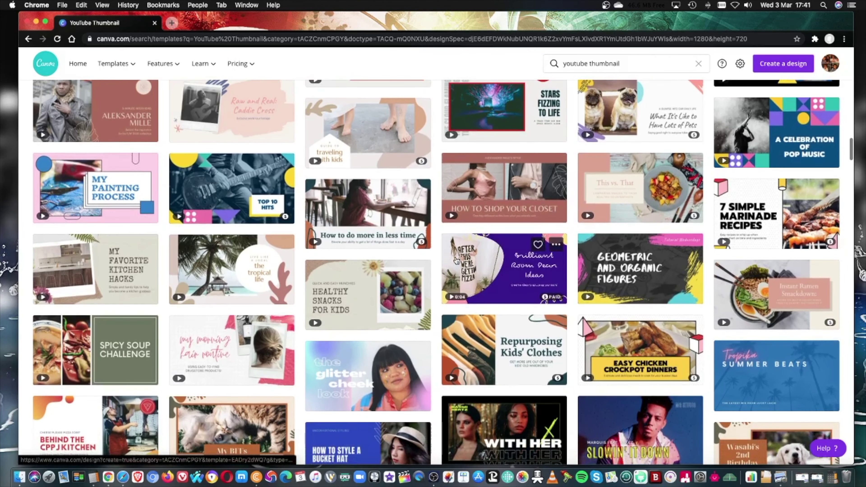
{"action": "scroll", "coordinate": [456, 261], "scroll_direction": "down", "scroll_amount": 1}
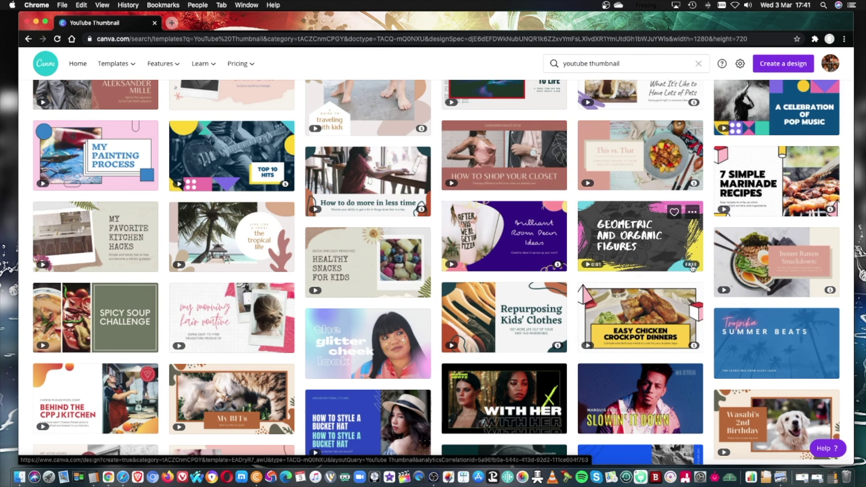
{"action": "left_click", "coordinate": [669, 252]}
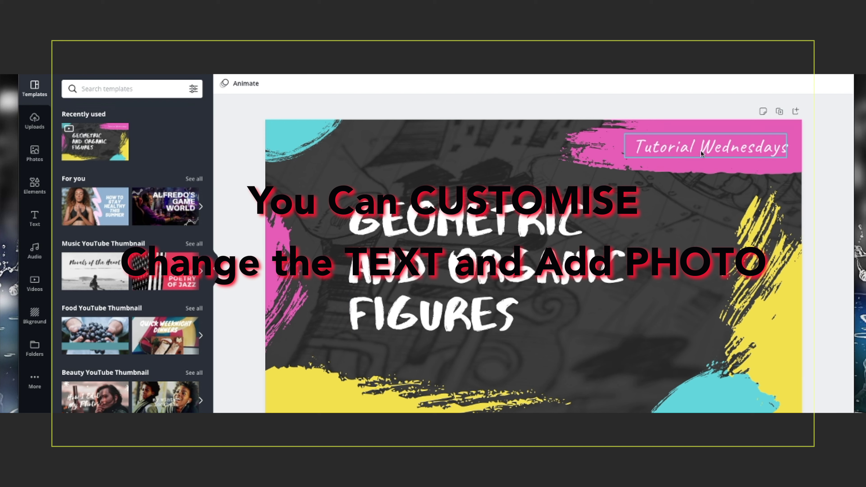
Step: Delete the word "Wednesdays" and the space before it from the "Tutorial Wednesdays" caption on the pink brush stroke
{"action": "left_click", "coordinate": [718, 147]}
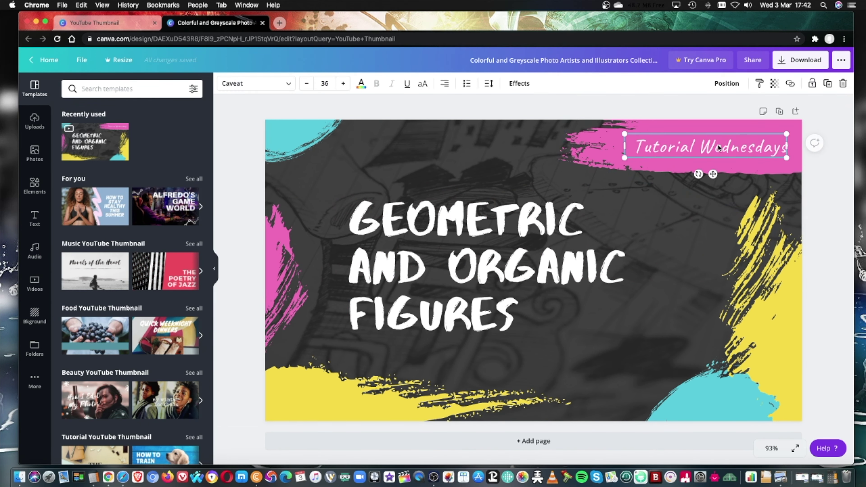
{"action": "left_click", "coordinate": [703, 147]}
{"action": "left_click_drag", "start_coordinate": [701, 147], "coordinate": [780, 147]}
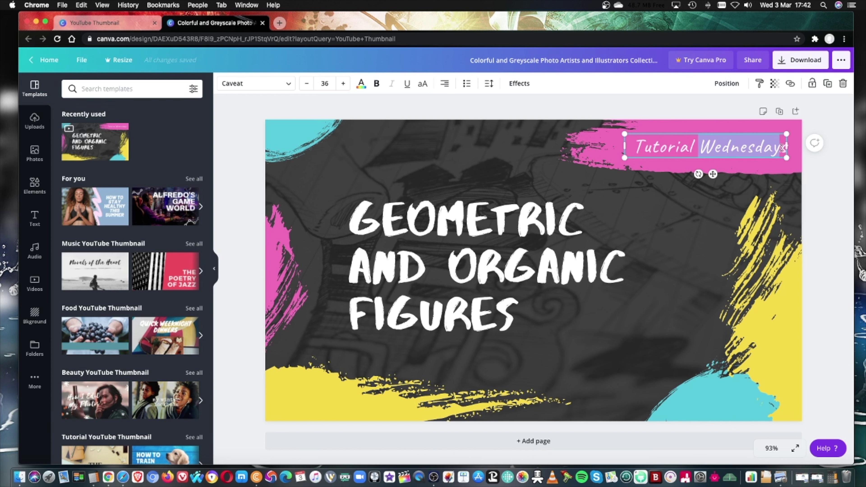
{"action": "key", "text": "BackSpace"}
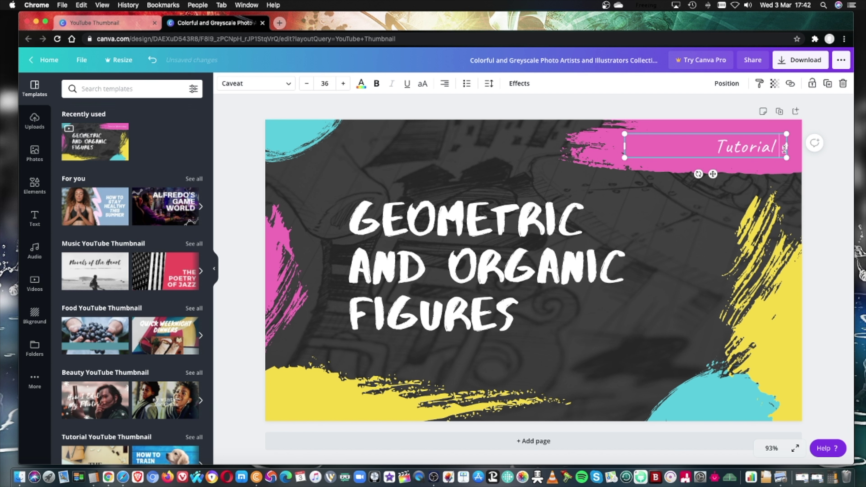
{"action": "key", "text": "Delete"}
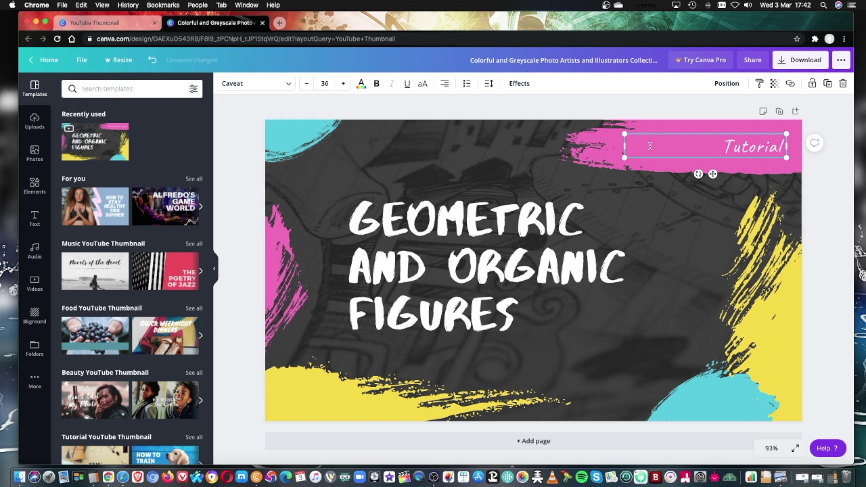
Step: Replace the caption on the pink brush stroke with "Canva Tutorials"
{"action": "type", "text": "anva"}
{"action": "left_click_drag", "start_coordinate": [783, 144], "coordinate": [658, 144]}
{"action": "key", "text": "BackSpace"}
{"action": "type", "text": "Ca"}
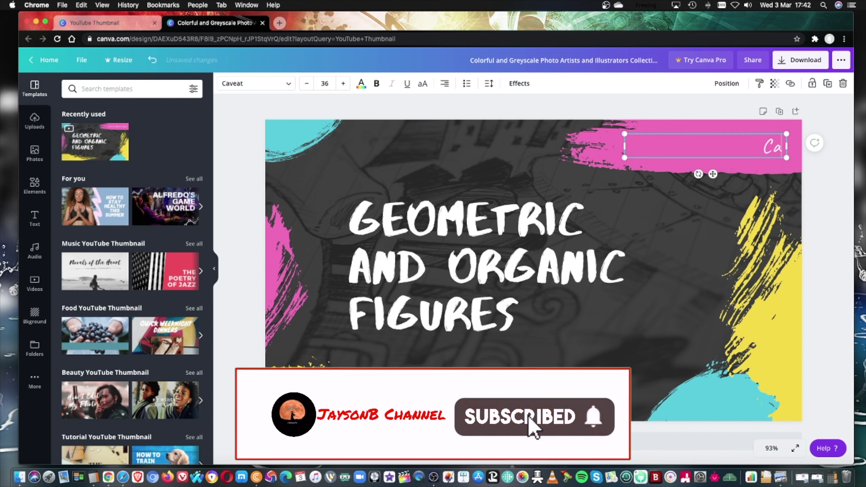
{"action": "type", "text": "nva"}
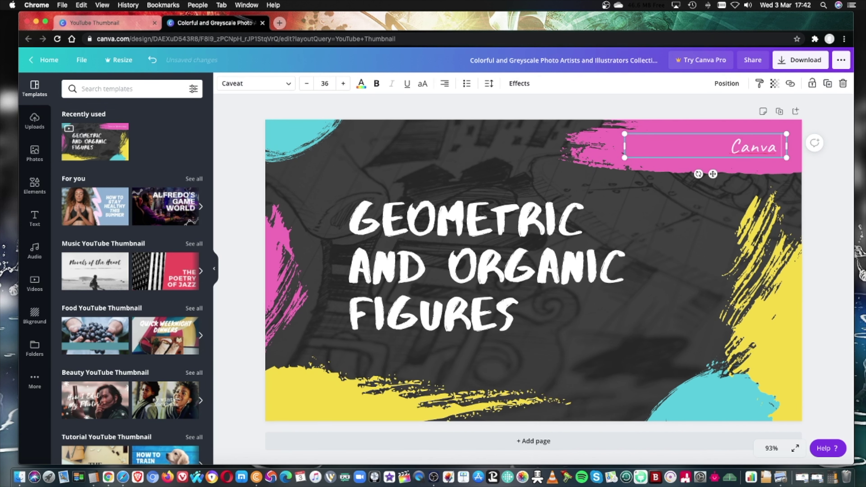
{"action": "type", "text": " Tu"}
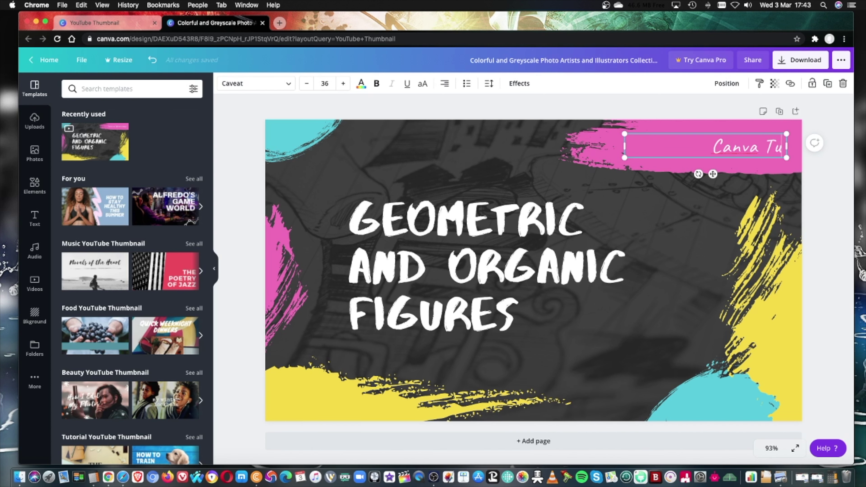
{"action": "type", "text": "tori"}
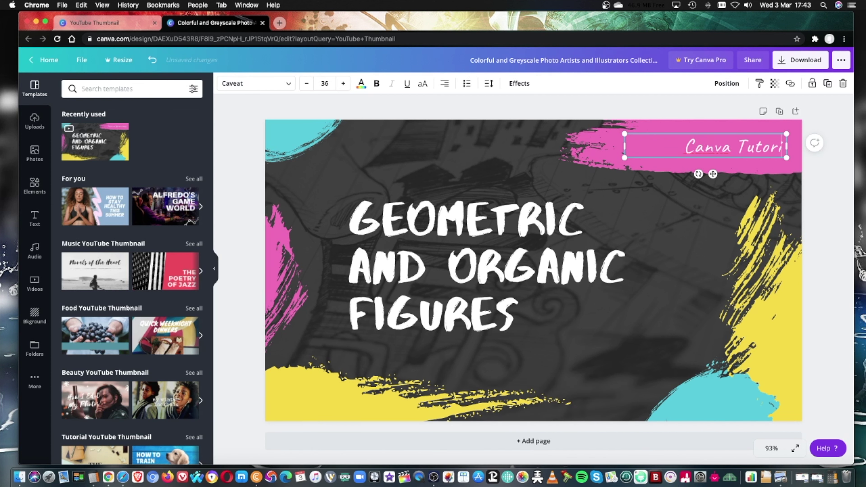
{"action": "type", "text": "als"}
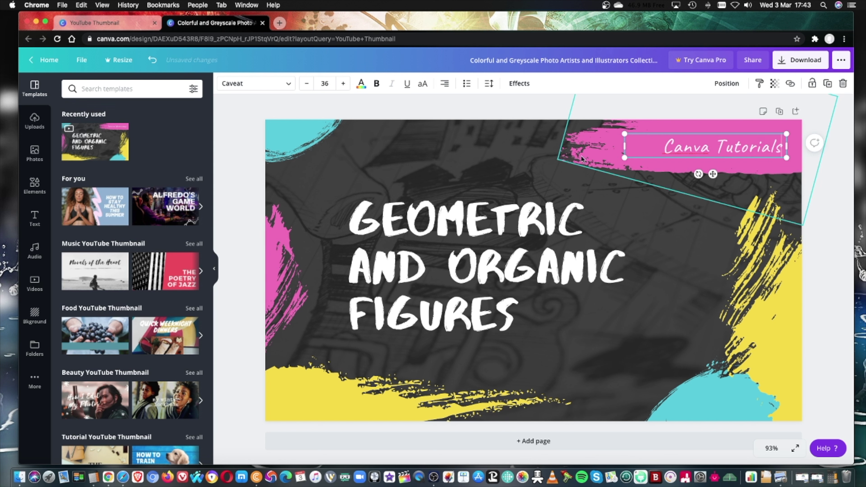
{"action": "left_click", "coordinate": [687, 213]}
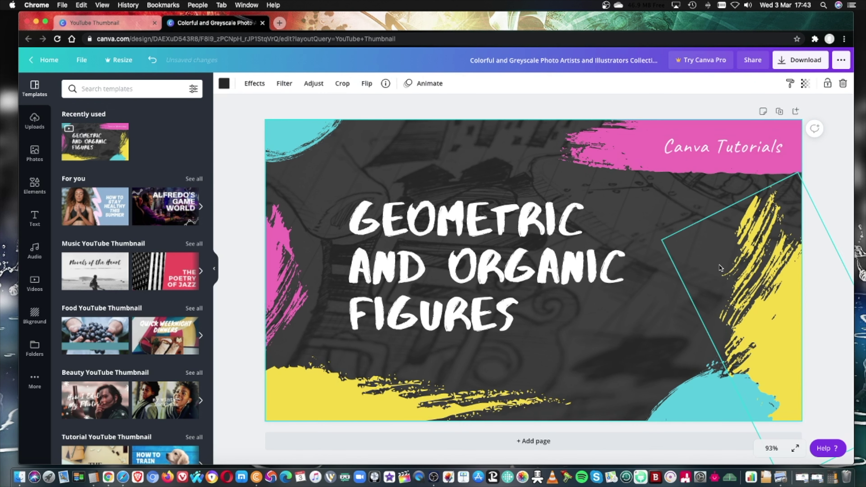
Step: Replace the "Geometric and Organic Figures" headline with "HOW TO MAKE A YOUTUBE THUMBNAILS WITH CANVA"
{"action": "left_click", "coordinate": [449, 248]}
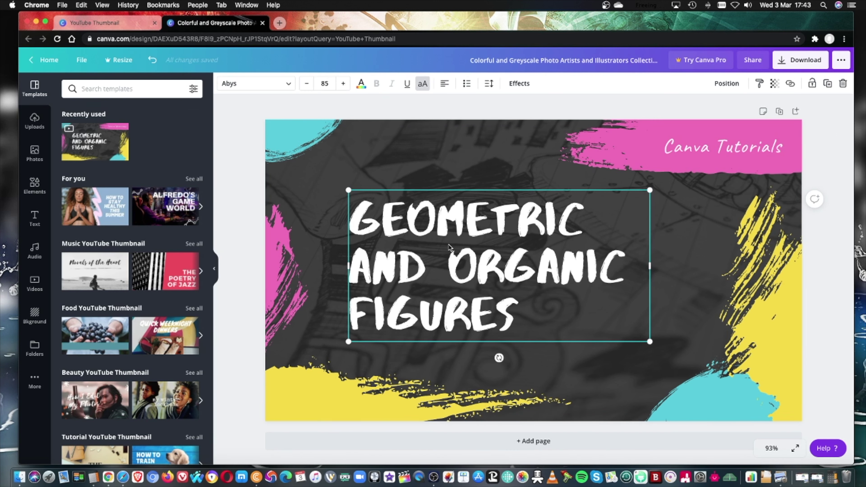
{"action": "double_click", "coordinate": [448, 246]}
{"action": "left_click", "coordinate": [411, 219]}
{"action": "left_click_drag", "start_coordinate": [360, 217], "coordinate": [382, 218]}
{"action": "left_click_drag", "start_coordinate": [547, 319], "coordinate": [361, 209]}
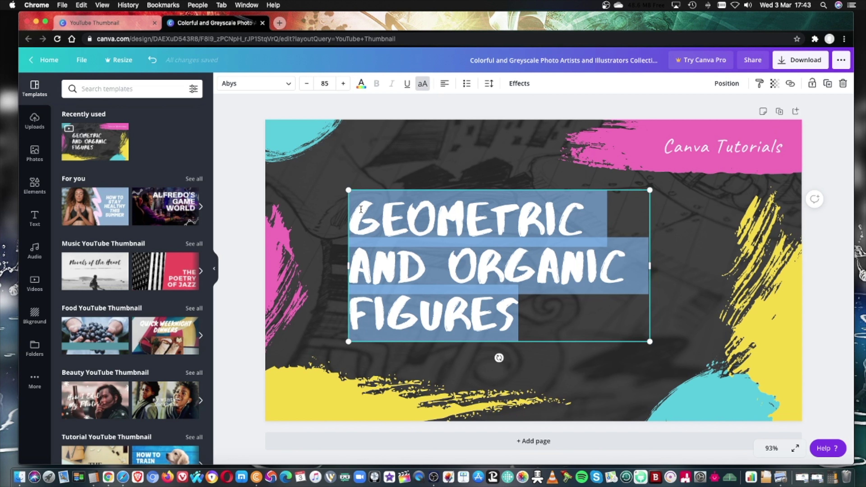
{"action": "type", "text": "H"}
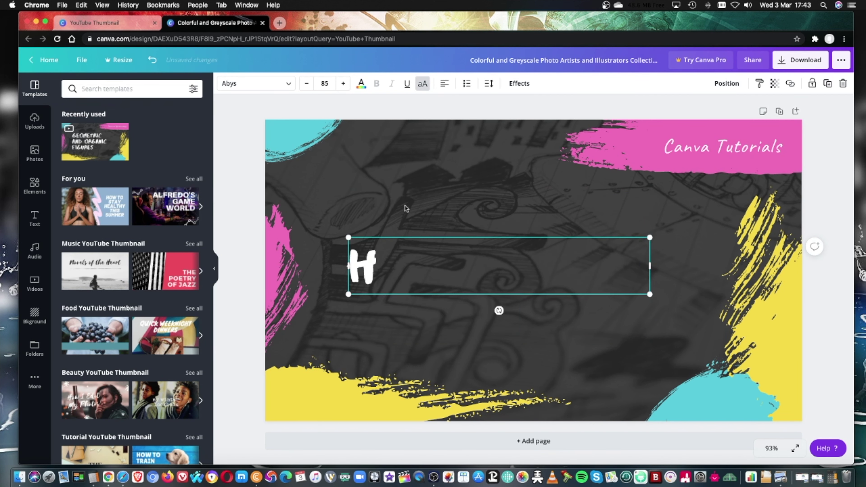
{"action": "type", "text": "OW T"}
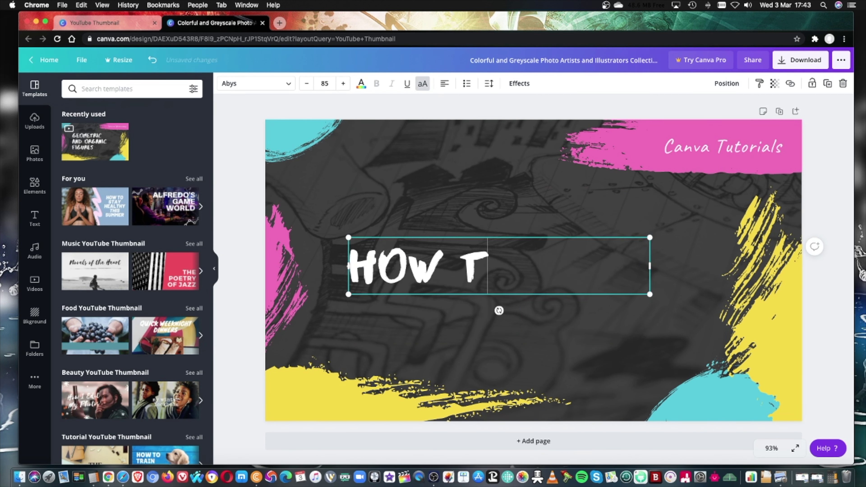
{"action": "type", "text": "O MAKE"}
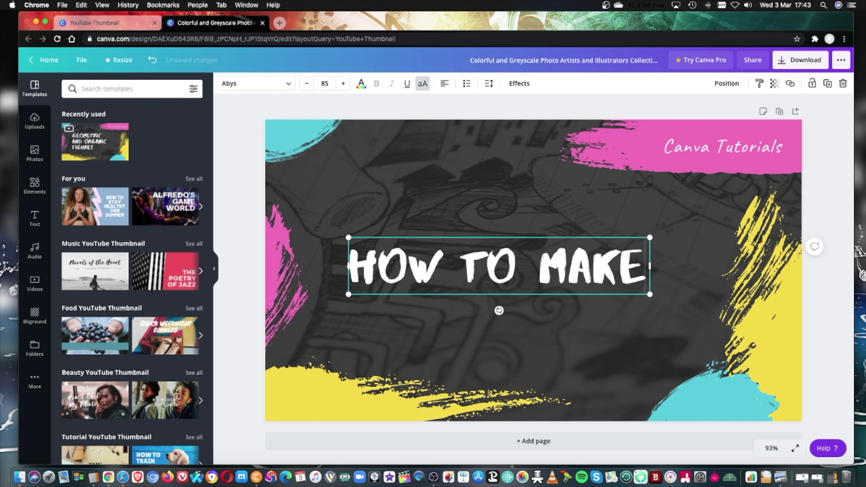
{"action": "type", "text": " A YO"}
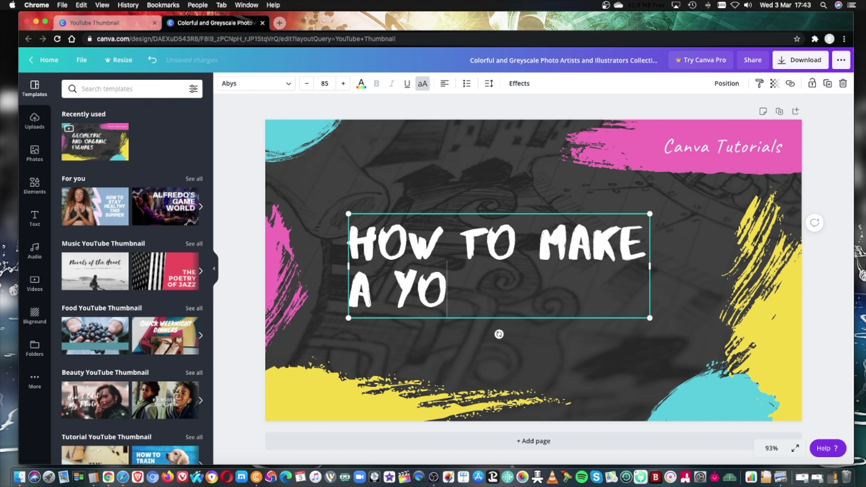
{"action": "type", "text": "UTU"}
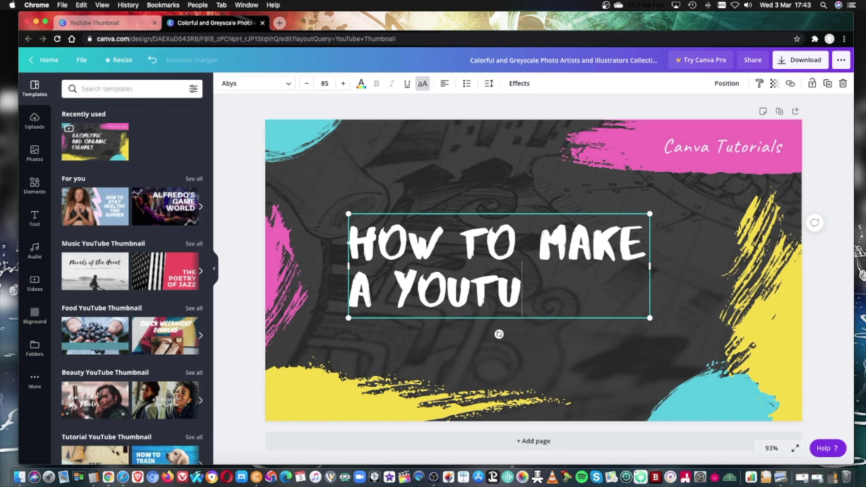
{"action": "type", "text": "BE THU"}
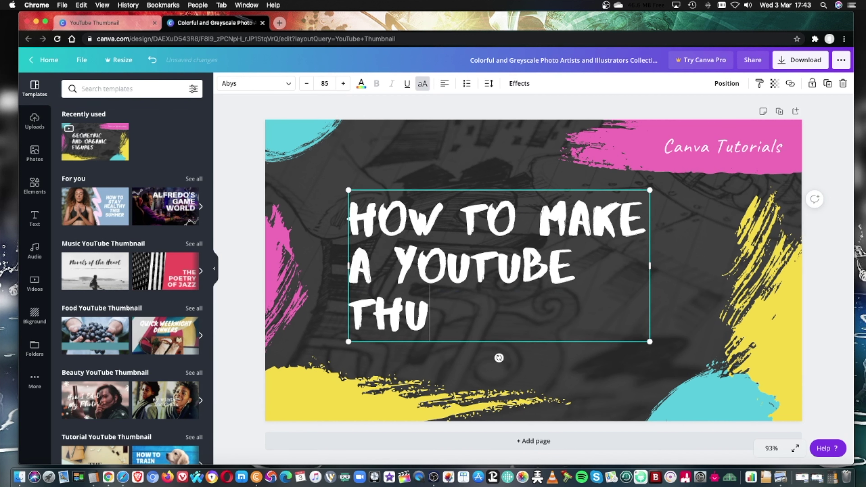
{"action": "type", "text": "M"}
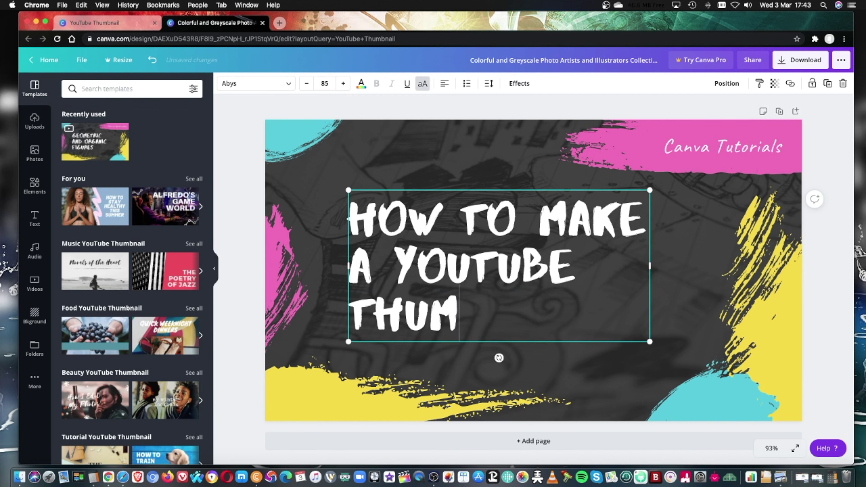
{"action": "type", "text": "BNAILS"}
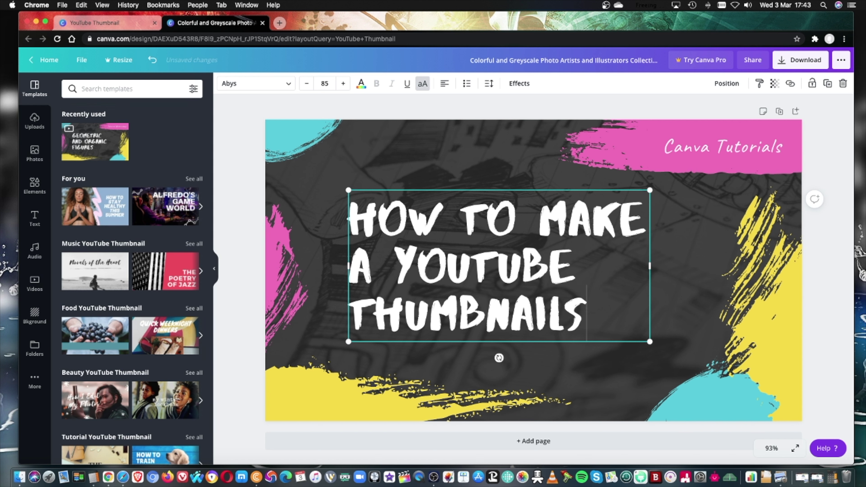
{"action": "type", "text": " WITH"}
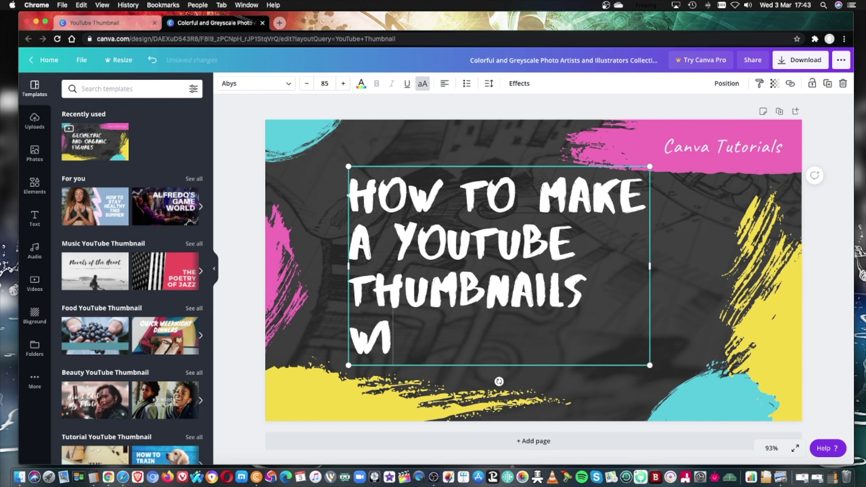
{"action": "type", "text": " CANVA"}
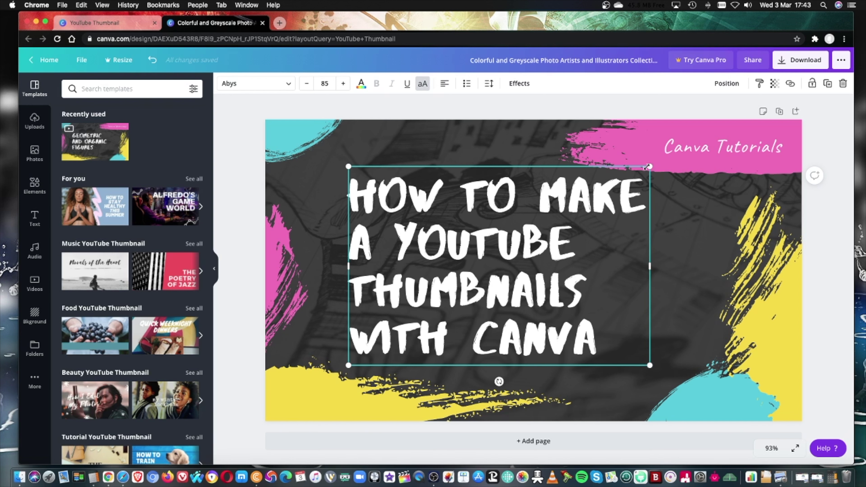
Step: Scale the four-line headline down to a font size of about 73.9
{"action": "left_click_drag", "start_coordinate": [646, 168], "coordinate": [584, 210]}
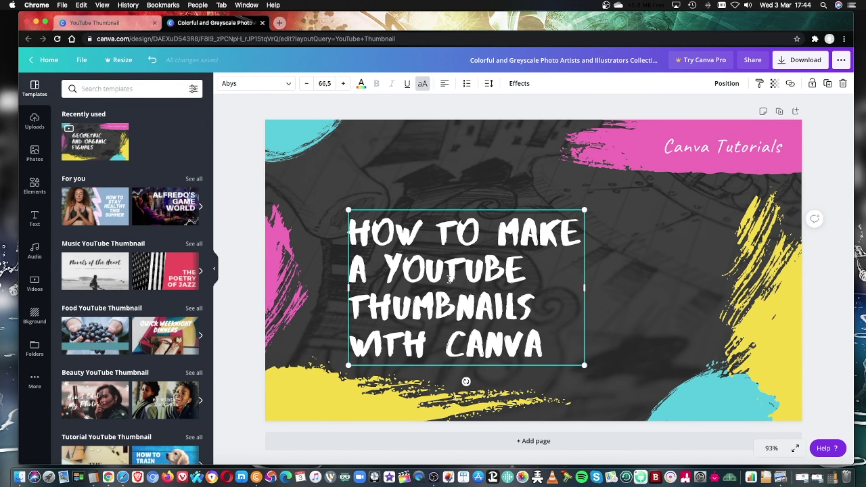
{"action": "left_click_drag", "start_coordinate": [449, 287], "coordinate": [429, 250]}
{"action": "left_click", "coordinate": [561, 303]}
{"action": "left_click_drag", "start_coordinate": [592, 203], "coordinate": [607, 184]}
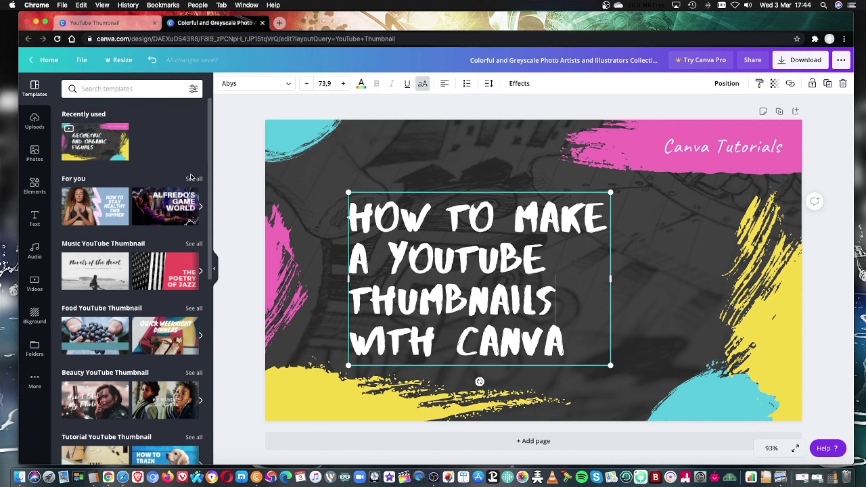
Step: Insert the uploaded square portrait with the purple neon triangle into the thumbnail
{"action": "left_click", "coordinate": [34, 153]}
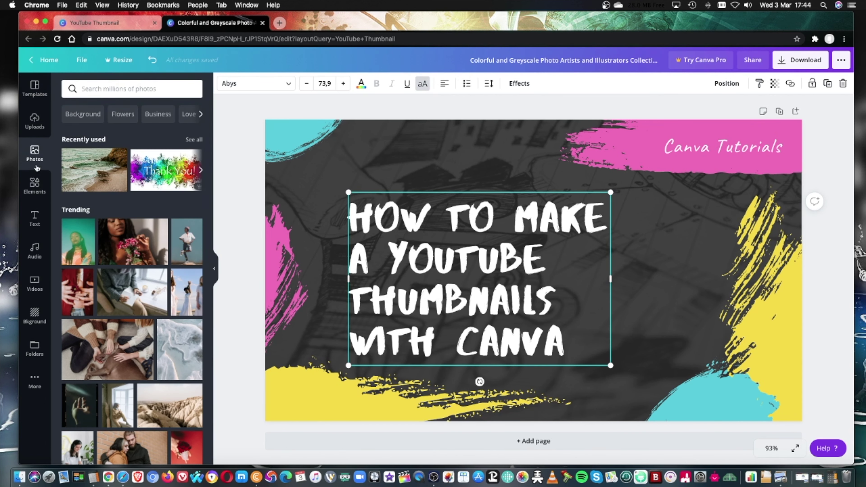
{"action": "scroll", "coordinate": [83, 252], "scroll_direction": "down", "scroll_amount": 6}
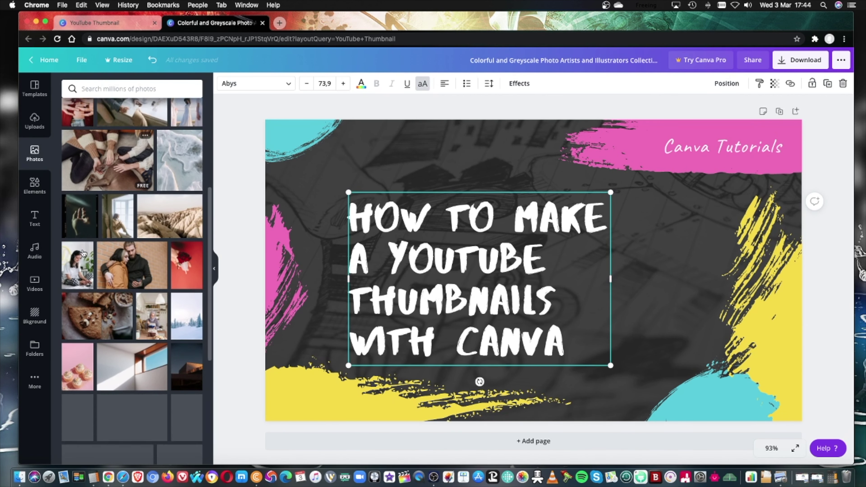
{"action": "left_click", "coordinate": [35, 120]}
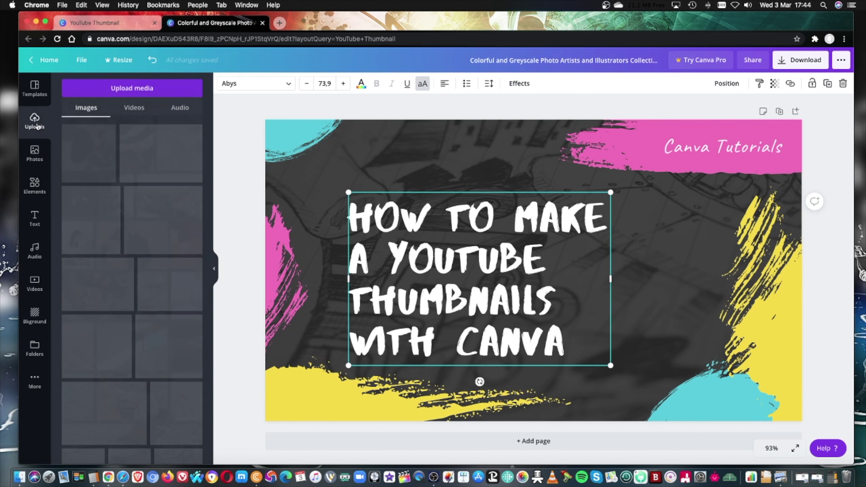
{"action": "scroll", "coordinate": [146, 223], "scroll_direction": "down", "scroll_amount": 4}
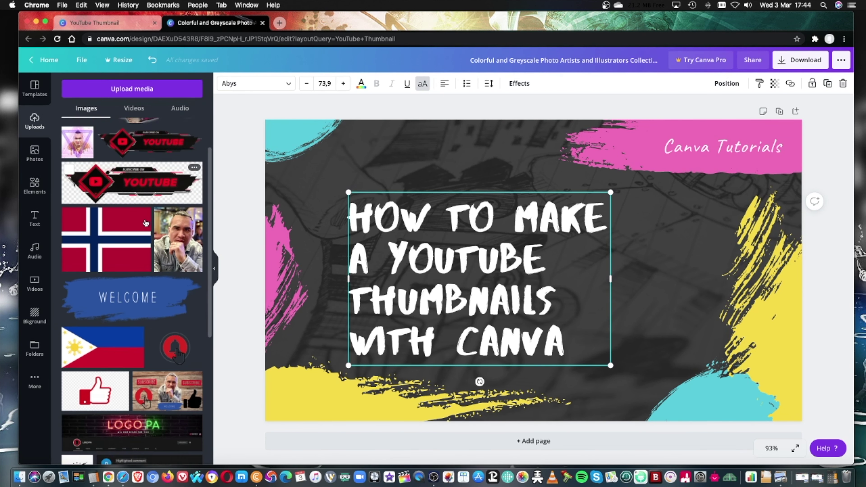
{"action": "scroll", "coordinate": [146, 222], "scroll_direction": "up", "scroll_amount": 4}
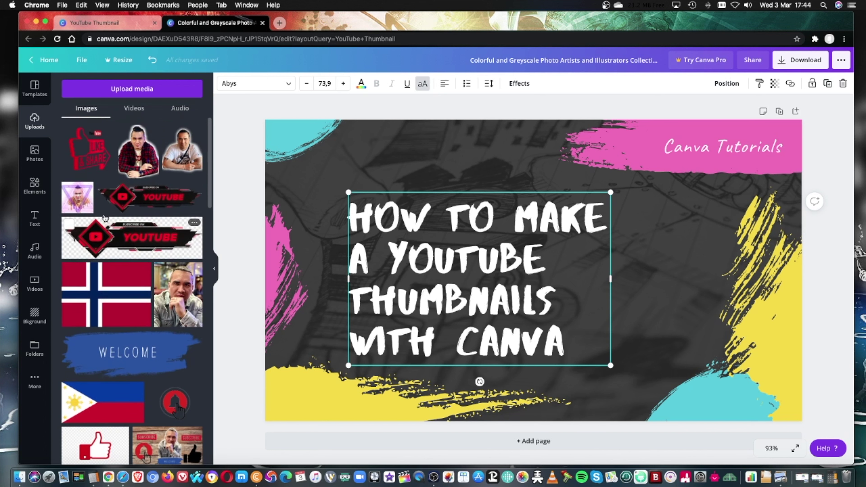
{"action": "left_click", "coordinate": [75, 204]}
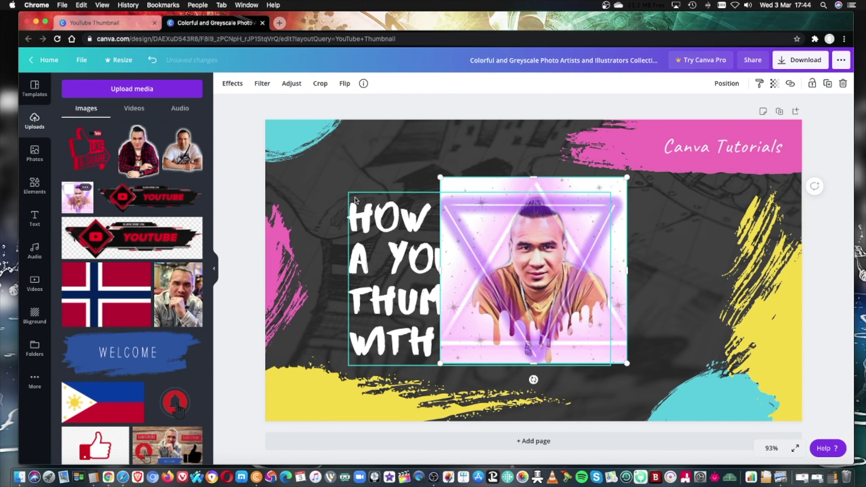
Step: Shrink the portrait and place it just right of the headline's last two lines, above the blue brush stroke
{"action": "left_click_drag", "start_coordinate": [615, 185], "coordinate": [542, 258]}
{"action": "left_click_drag", "start_coordinate": [467, 308], "coordinate": [624, 307]}
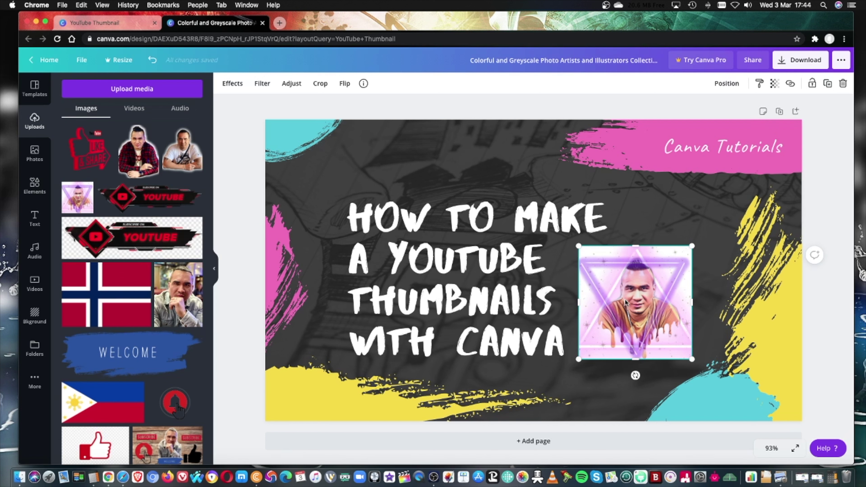
{"action": "left_click", "coordinate": [602, 389]}
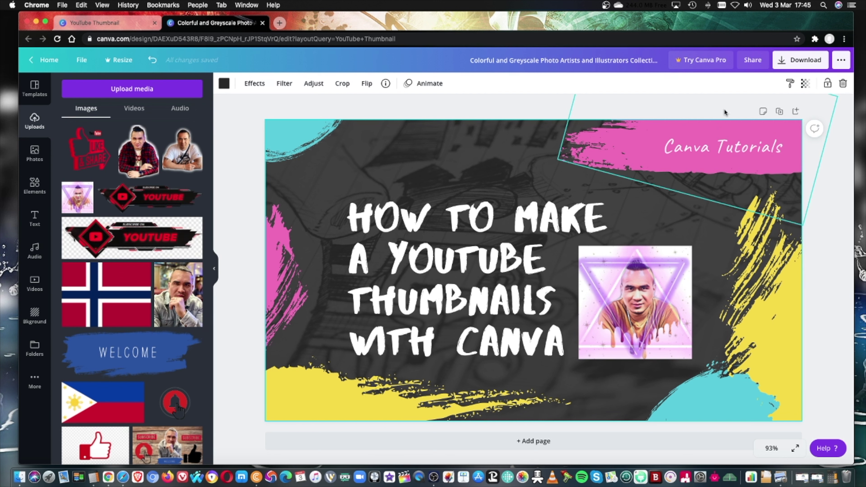
Step: Download the finished thumbnail as a PNG file
{"action": "left_click", "coordinate": [806, 65]}
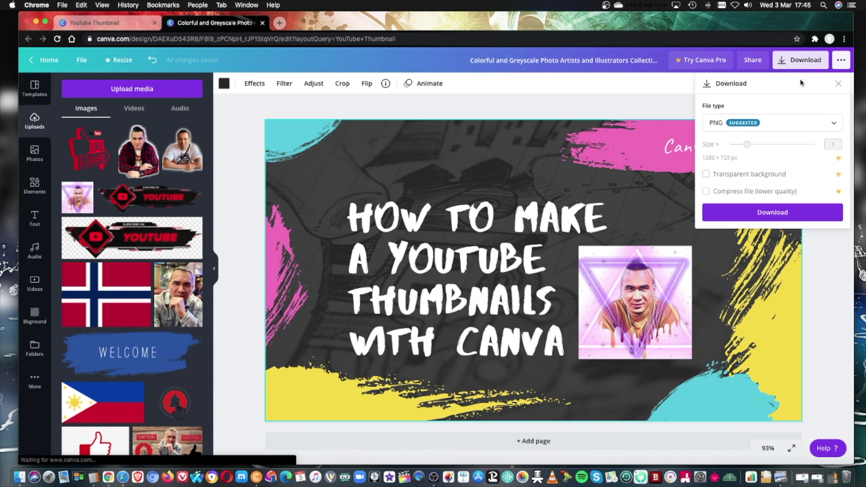
{"action": "left_click", "coordinate": [768, 214]}
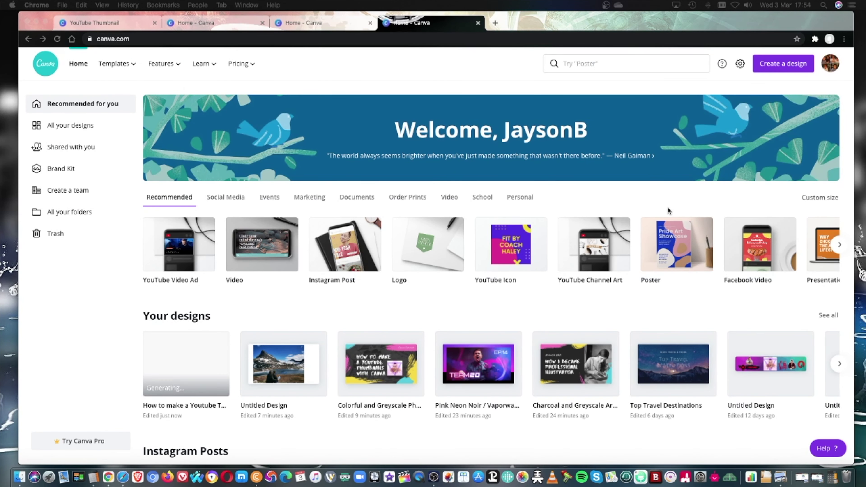
Step: Create a new blank design with a custom size of 1280 × 720 px
{"action": "left_click", "coordinate": [771, 66]}
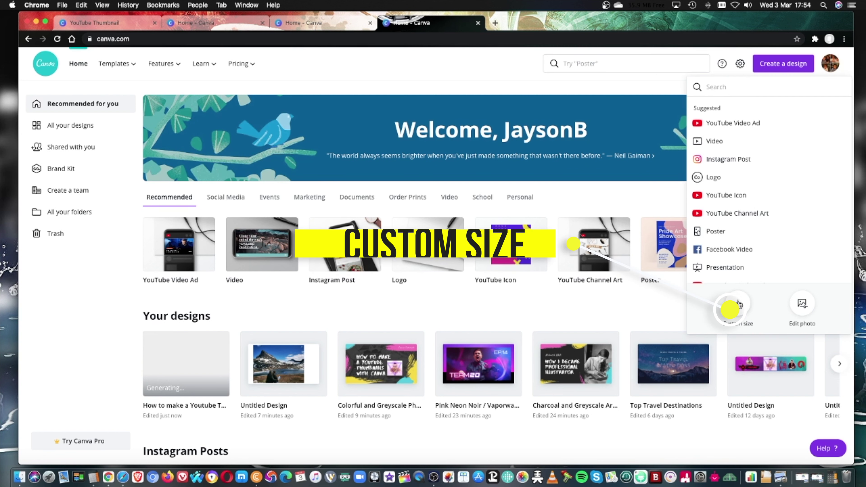
{"action": "left_click", "coordinate": [739, 307]}
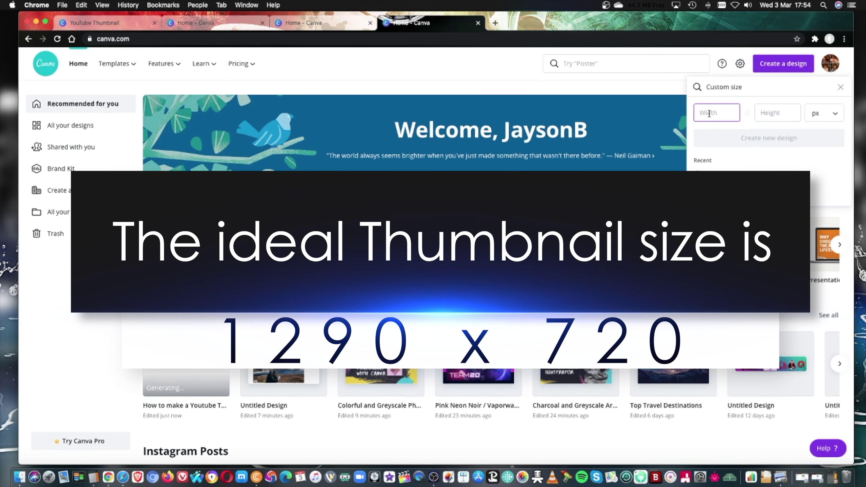
{"action": "type", "text": "1280"}
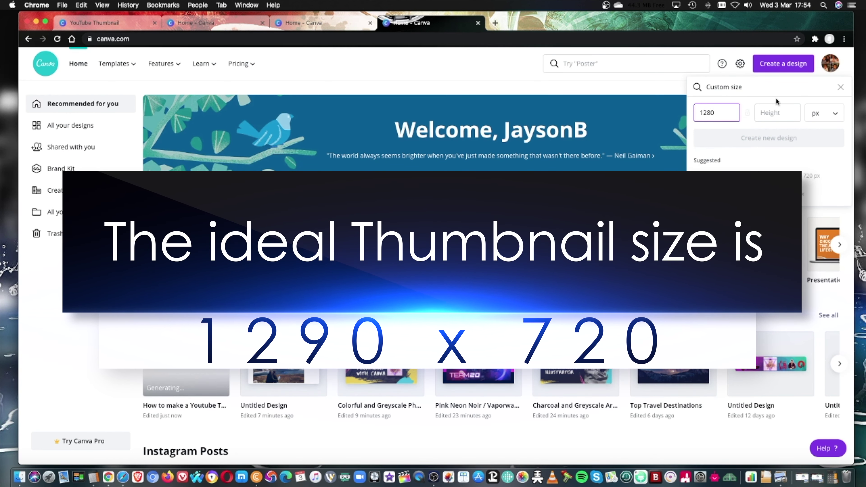
{"action": "left_click", "coordinate": [775, 113]}
{"action": "type", "text": "7"}
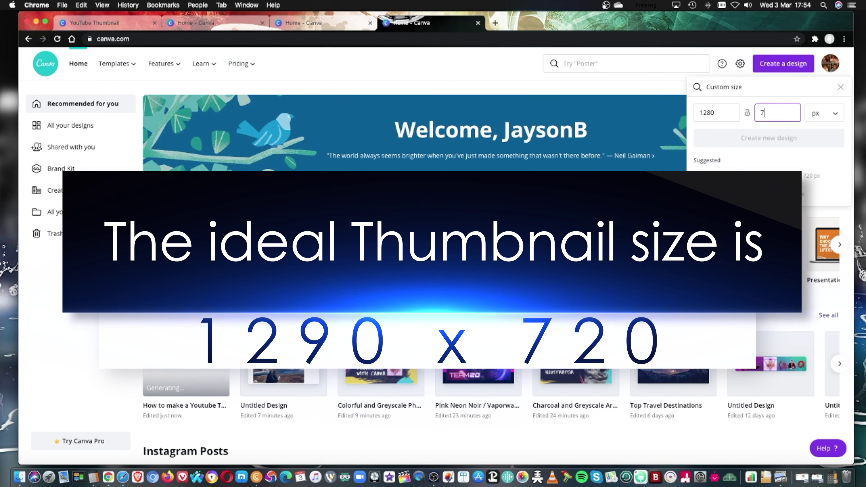
{"action": "type", "text": "20"}
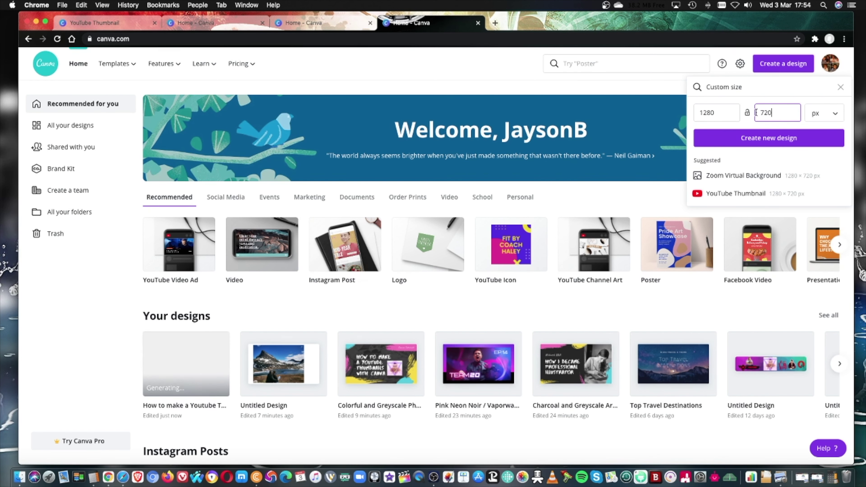
{"action": "left_click", "coordinate": [764, 138]}
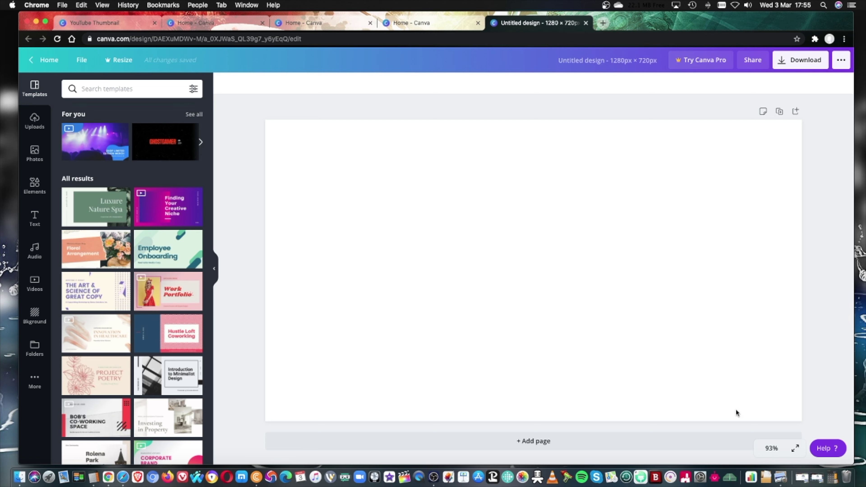
Step: Insert the uploaded photo of the couple at the fjord railing into the blank design
{"action": "left_click", "coordinate": [36, 124]}
{"action": "left_click", "coordinate": [34, 152]}
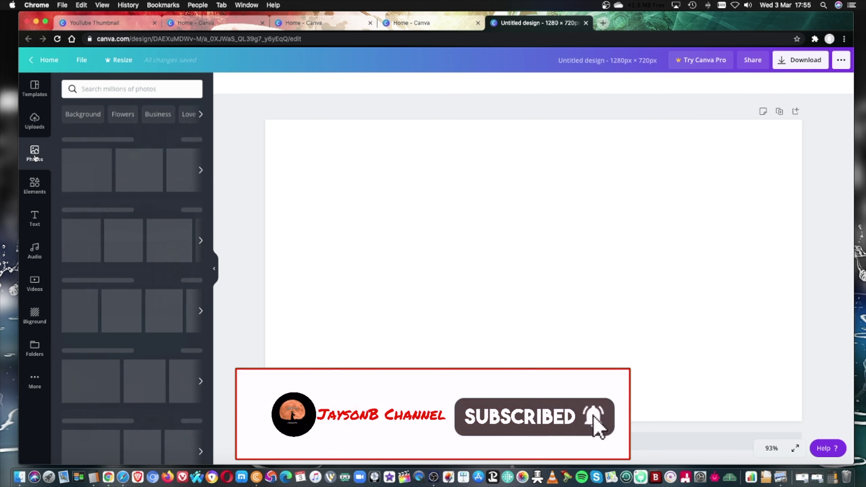
{"action": "scroll", "coordinate": [88, 269], "scroll_direction": "down", "scroll_amount": 15}
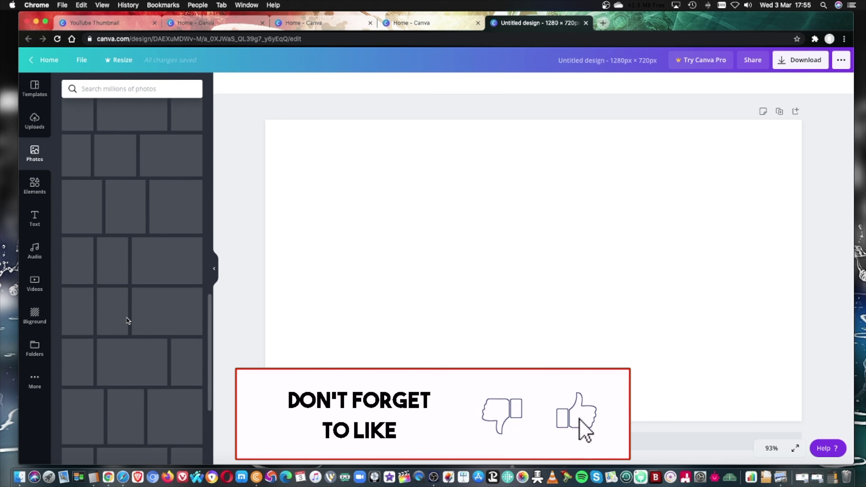
{"action": "left_click", "coordinate": [40, 130]}
{"action": "scroll", "coordinate": [151, 343], "scroll_direction": "down", "scroll_amount": 10}
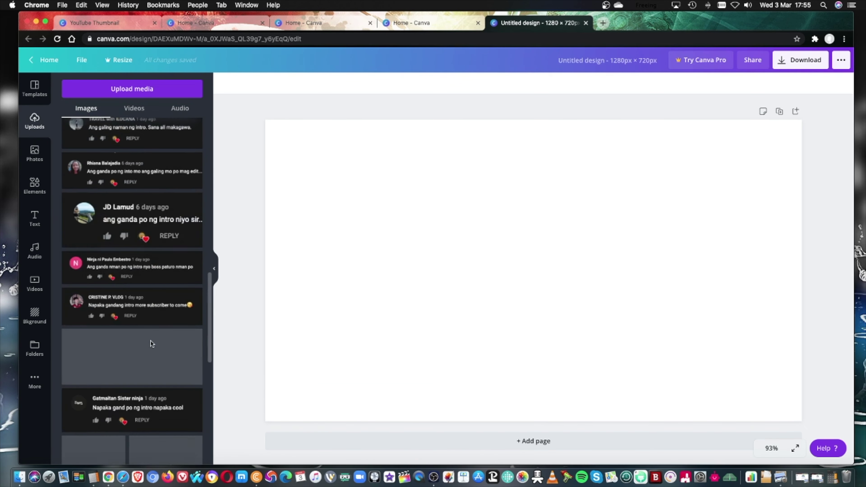
{"action": "scroll", "coordinate": [151, 343], "scroll_direction": "down", "scroll_amount": 15}
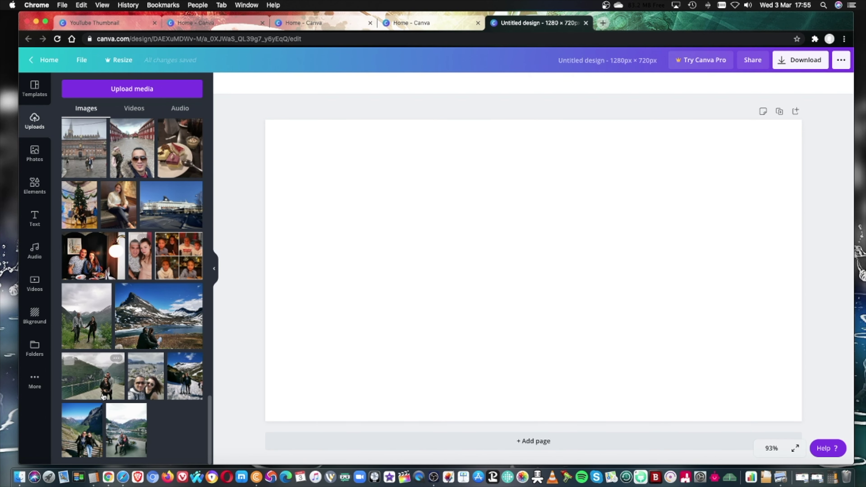
{"action": "left_click", "coordinate": [99, 384]}
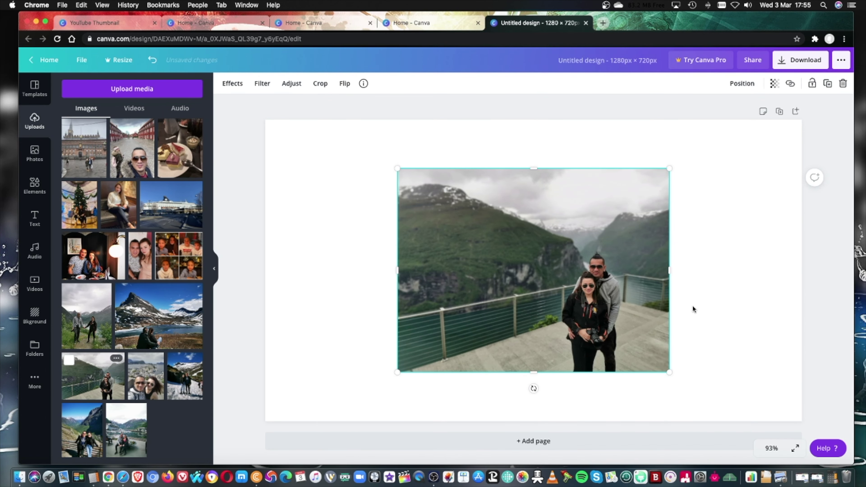
Step: Enlarge the couple photo to the canvas height and widen it so it fills the whole canvas
{"action": "left_click_drag", "start_coordinate": [669, 372], "coordinate": [735, 422]}
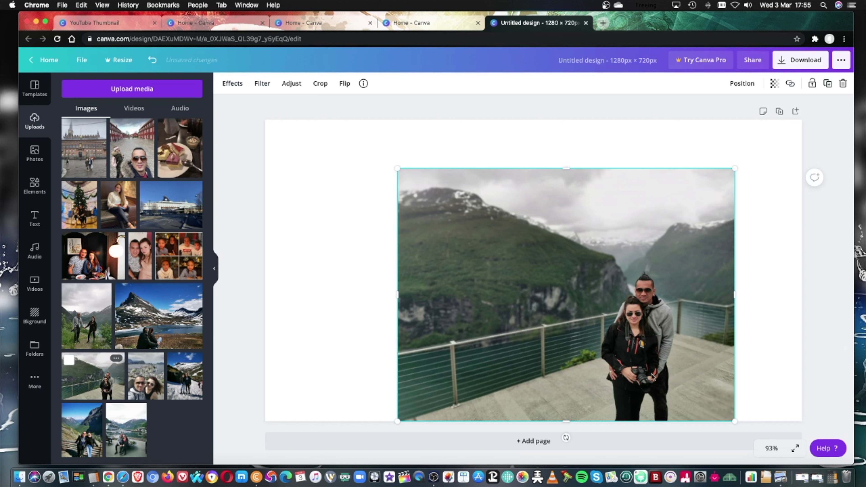
{"action": "left_click_drag", "start_coordinate": [572, 294], "coordinate": [620, 259]}
{"action": "left_click_drag", "start_coordinate": [465, 373], "coordinate": [403, 427]}
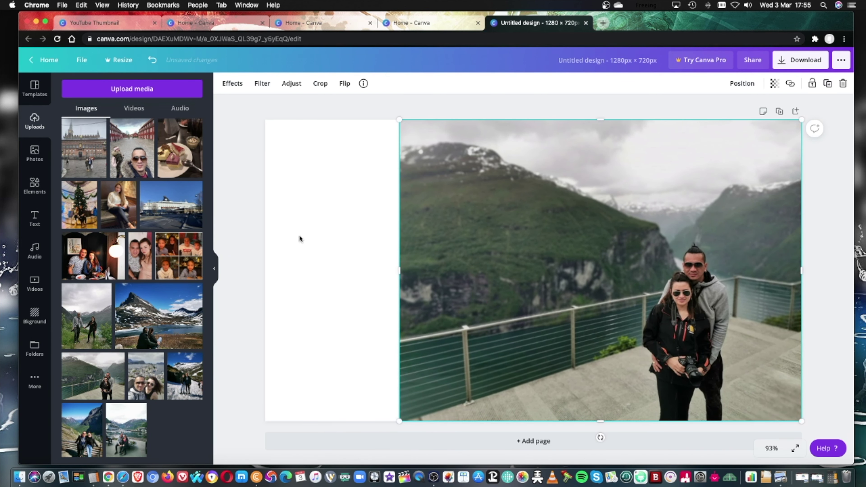
{"action": "left_click_drag", "start_coordinate": [399, 269], "coordinate": [266, 281]}
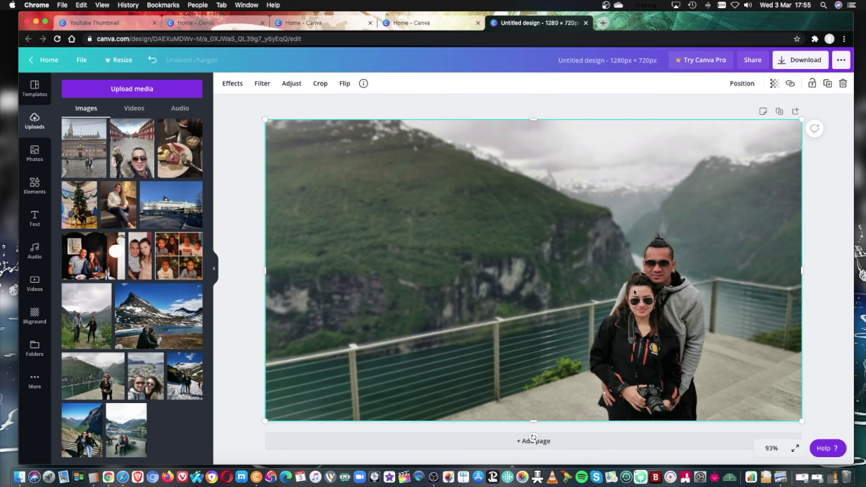
Step: Shift and slightly shrink the couple photo, and fit it back to the canvas edges
{"action": "left_click_drag", "start_coordinate": [634, 292], "coordinate": [634, 277]}
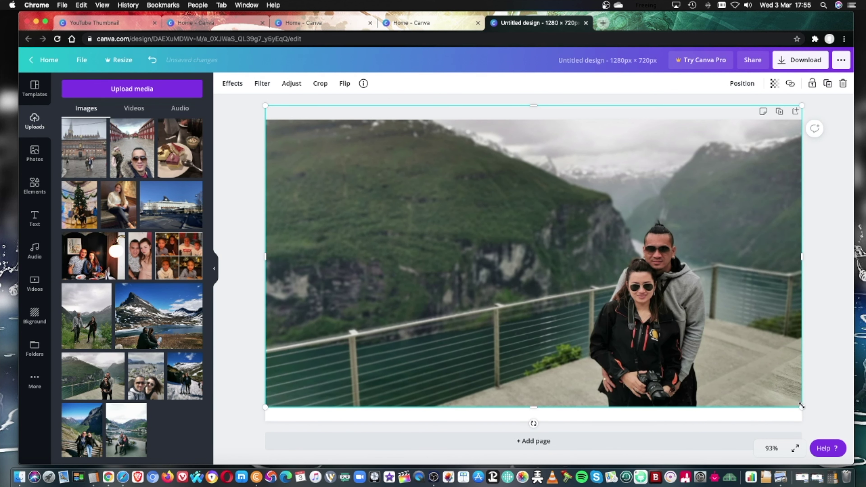
{"action": "left_click_drag", "start_coordinate": [801, 408], "coordinate": [795, 402]}
{"action": "left_click_drag", "start_coordinate": [497, 281], "coordinate": [503, 300]}
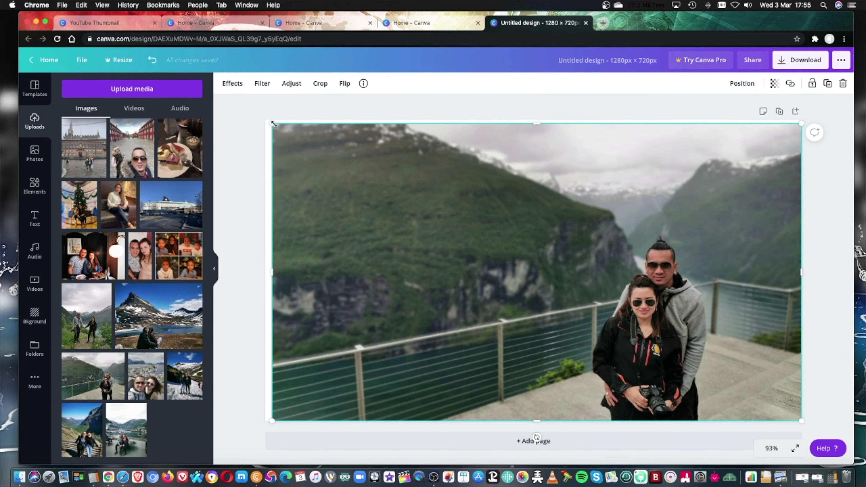
{"action": "left_click_drag", "start_coordinate": [270, 123], "coordinate": [263, 119]}
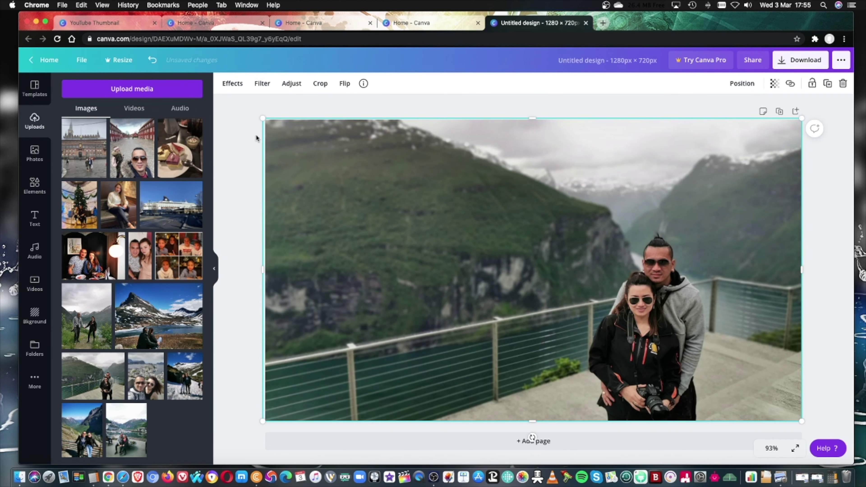
{"action": "left_click_drag", "start_coordinate": [262, 119], "coordinate": [266, 120]}
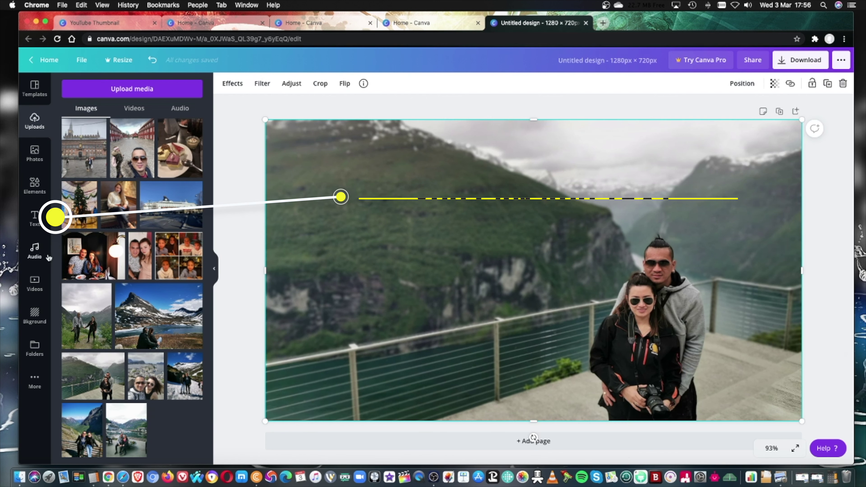
Step: Browse the ready-made text styles and add the green neon "CHEERS!" text to the design
{"action": "left_click", "coordinate": [44, 220]}
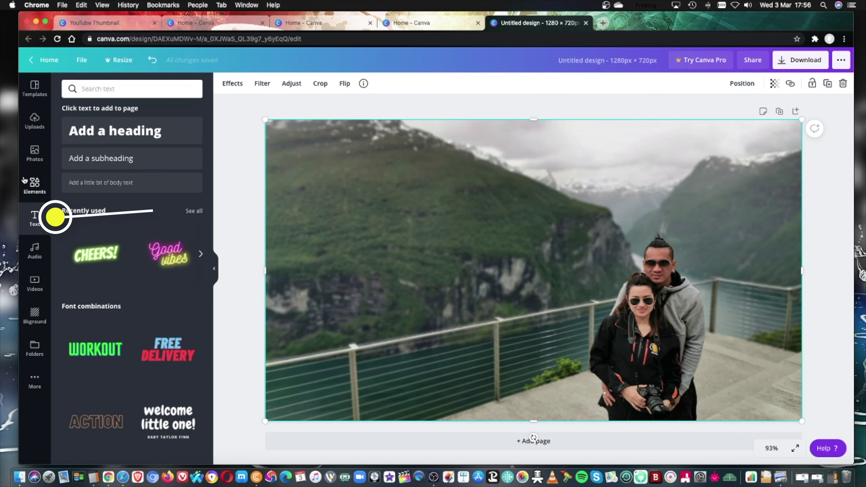
{"action": "scroll", "coordinate": [147, 328], "scroll_direction": "down", "scroll_amount": 2}
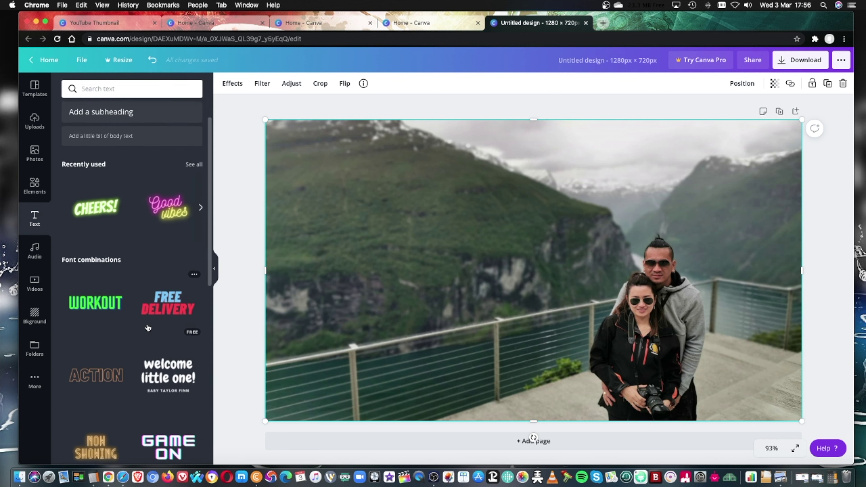
{"action": "scroll", "coordinate": [148, 328], "scroll_direction": "down", "scroll_amount": 12}
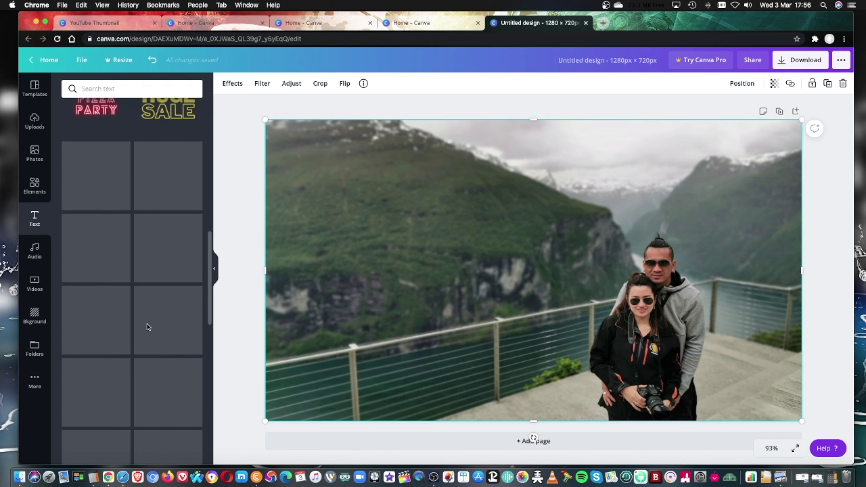
{"action": "scroll", "coordinate": [147, 325], "scroll_direction": "down", "scroll_amount": 10}
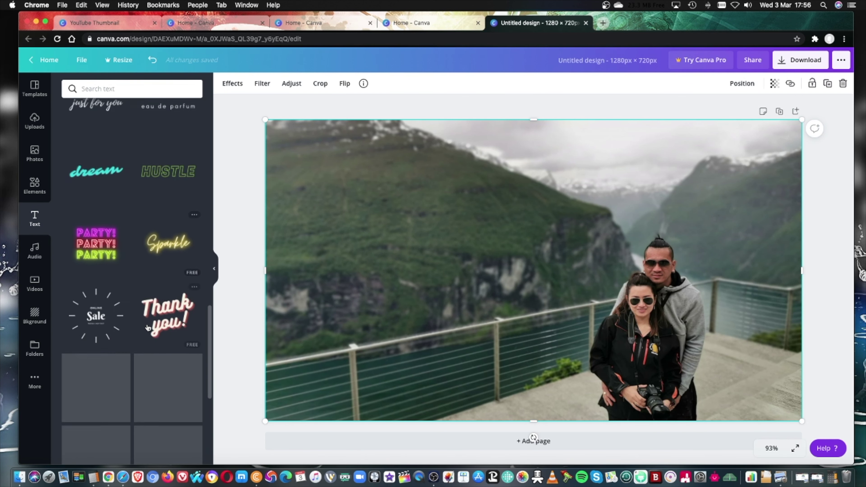
{"action": "scroll", "coordinate": [148, 327], "scroll_direction": "down", "scroll_amount": 5}
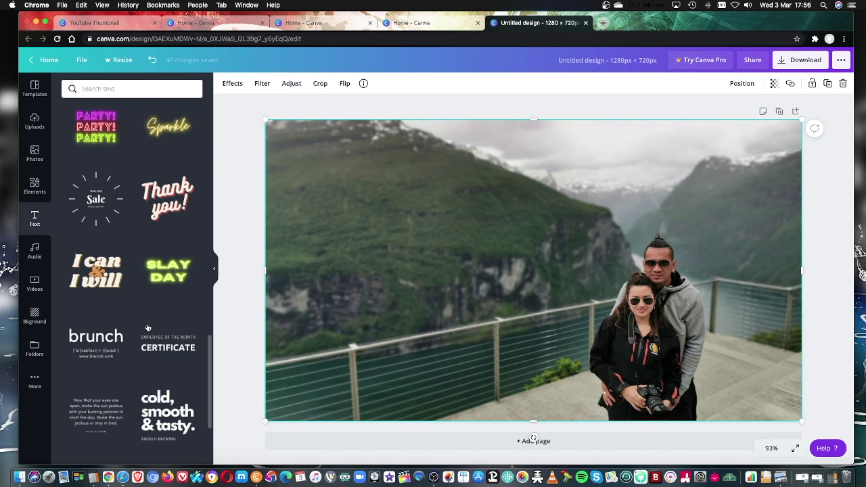
{"action": "scroll", "coordinate": [147, 326], "scroll_direction": "up", "scroll_amount": 20}
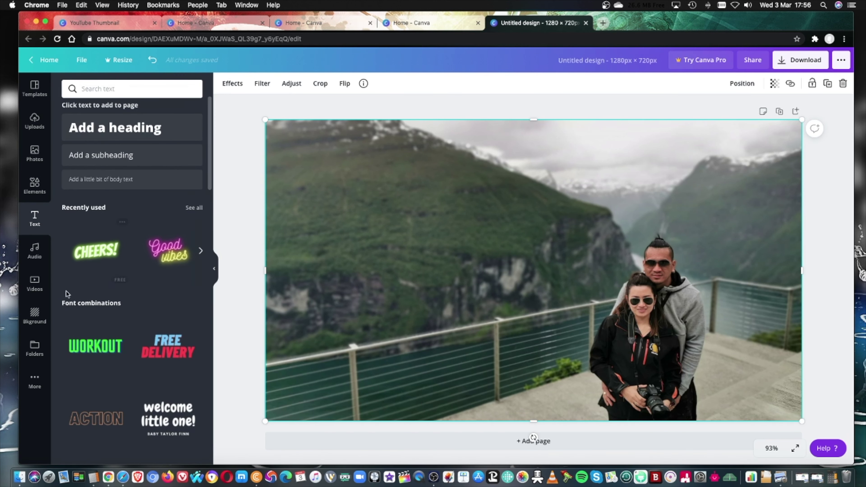
{"action": "left_click", "coordinate": [93, 256]}
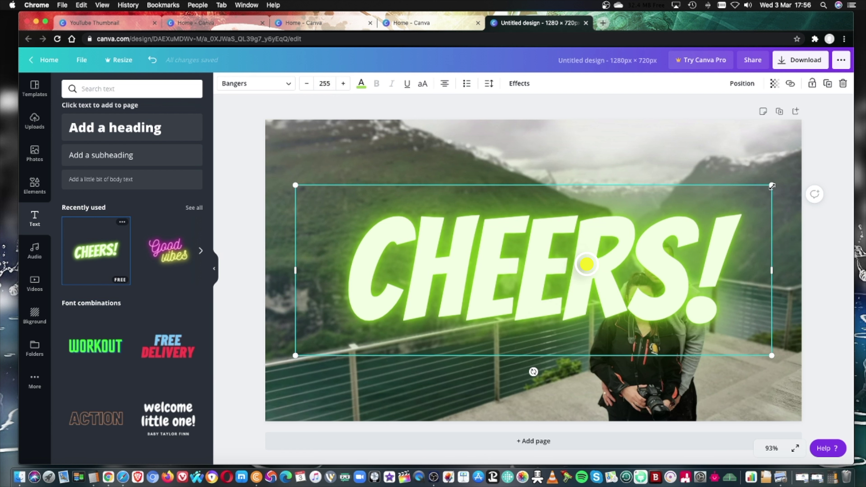
Step: Scale down the neon "CHEERS!" text box and set its font size to 96
{"action": "left_click_drag", "start_coordinate": [777, 190], "coordinate": [559, 221]}
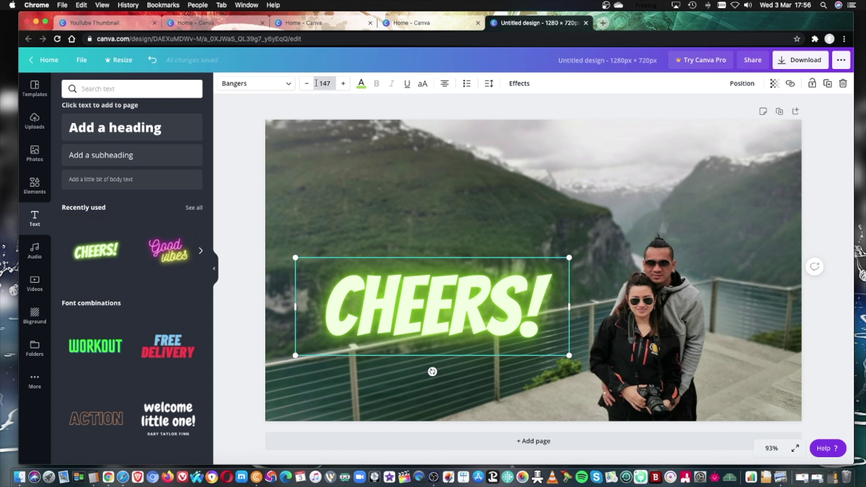
{"action": "left_click", "coordinate": [331, 83]}
{"action": "scroll", "coordinate": [355, 239], "scroll_direction": "down", "scroll_amount": 5}
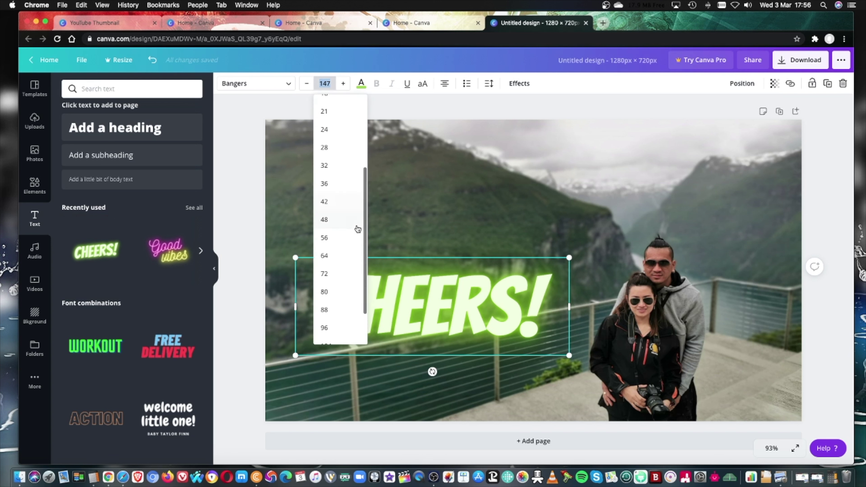
{"action": "left_click", "coordinate": [325, 278]}
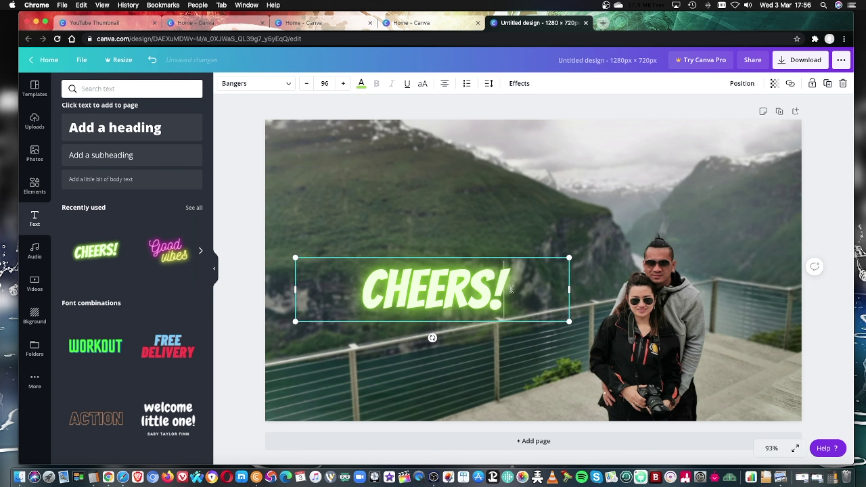
Step: Replace the neon "CHEERS!" text with the headline "HOW TO MAKE A YOUTUBE THUMBNAILS WITH CANVA"
{"action": "left_click_drag", "start_coordinate": [511, 283], "coordinate": [365, 279]}
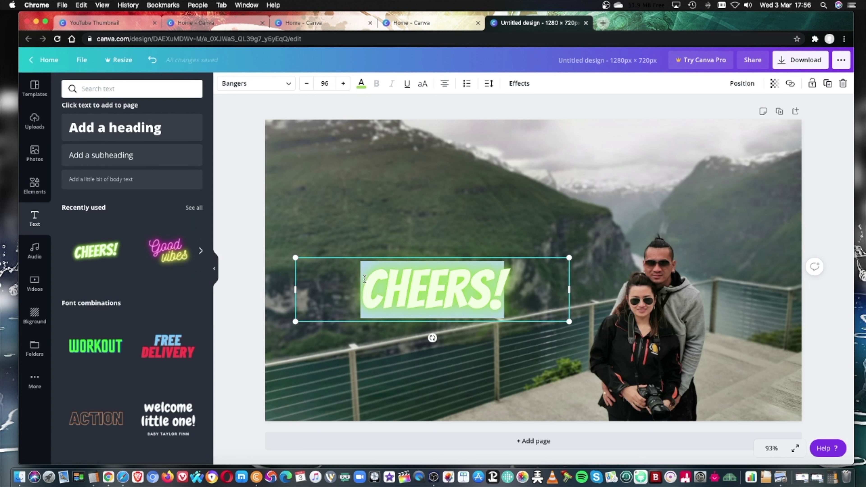
{"action": "type", "text": "H"}
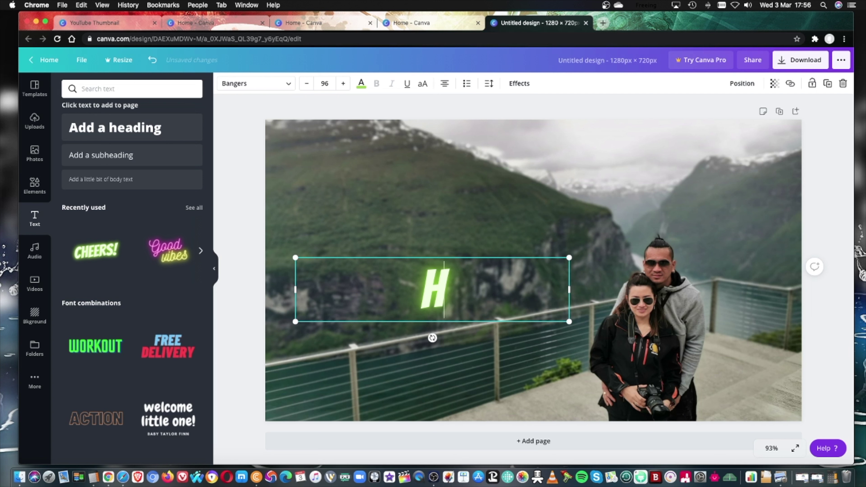
{"action": "type", "text": "OW TO M"}
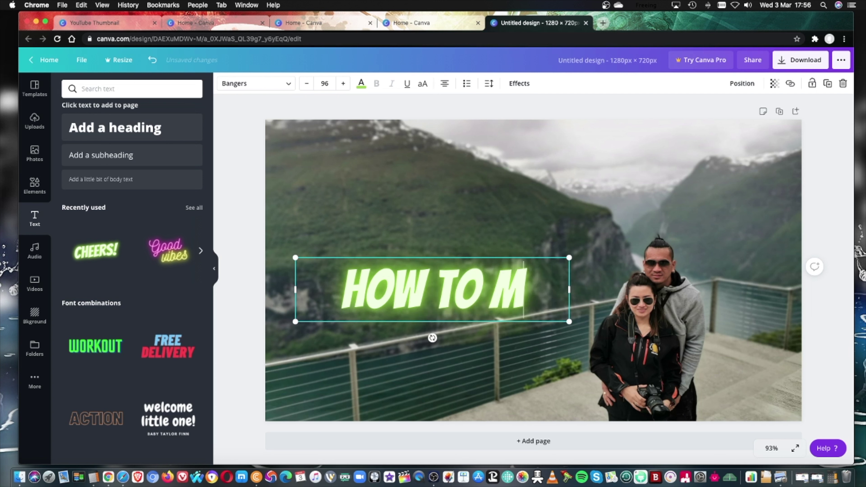
{"action": "type", "text": "AKE A Y"}
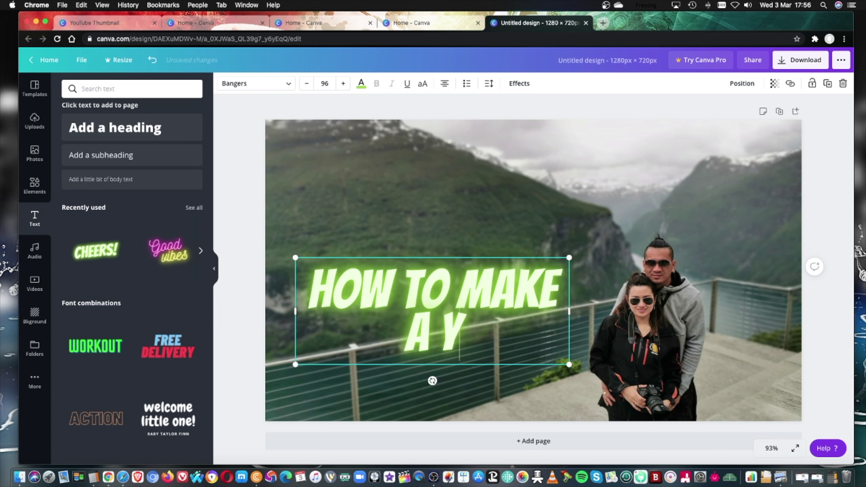
{"action": "type", "text": "OUTUB"}
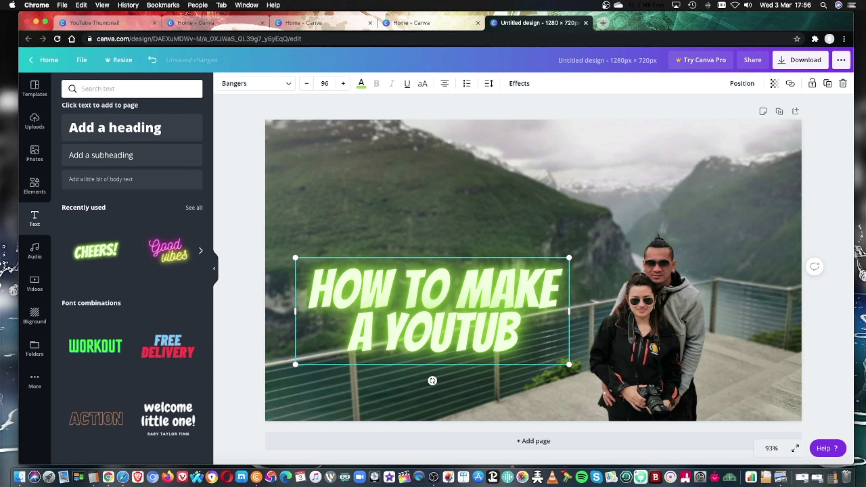
{"action": "type", "text": "E"}
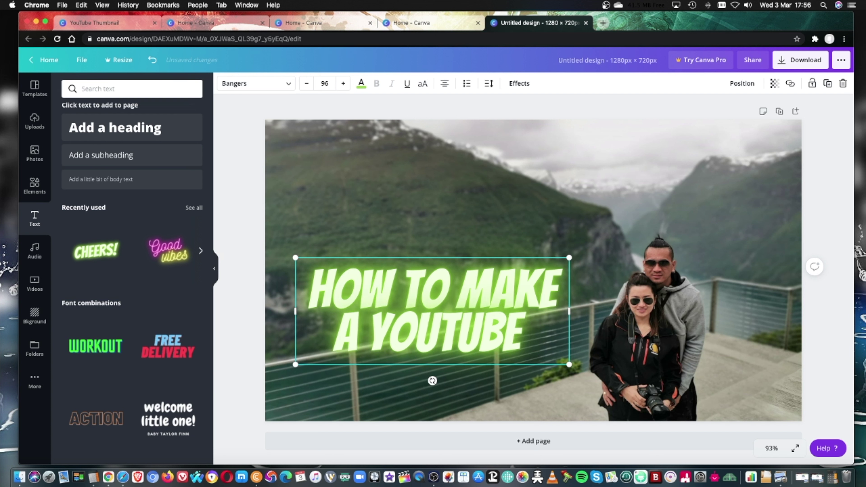
{"action": "type", "text": " THUM"}
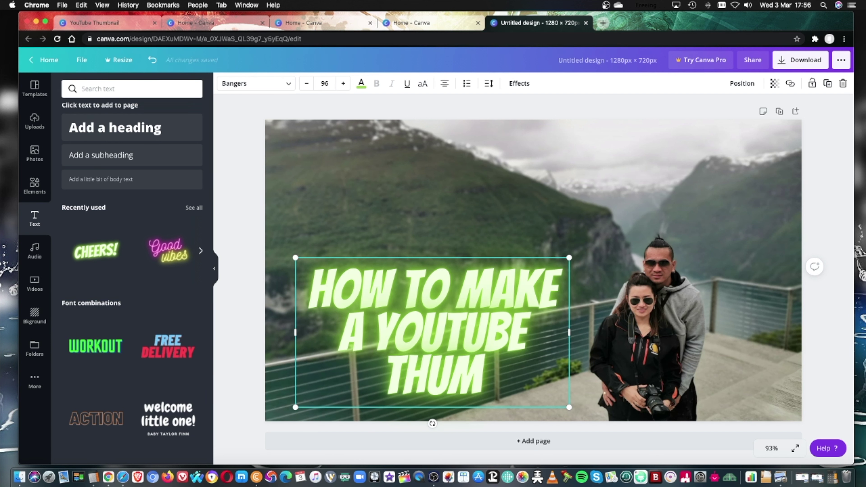
{"action": "type", "text": "BNAILS"}
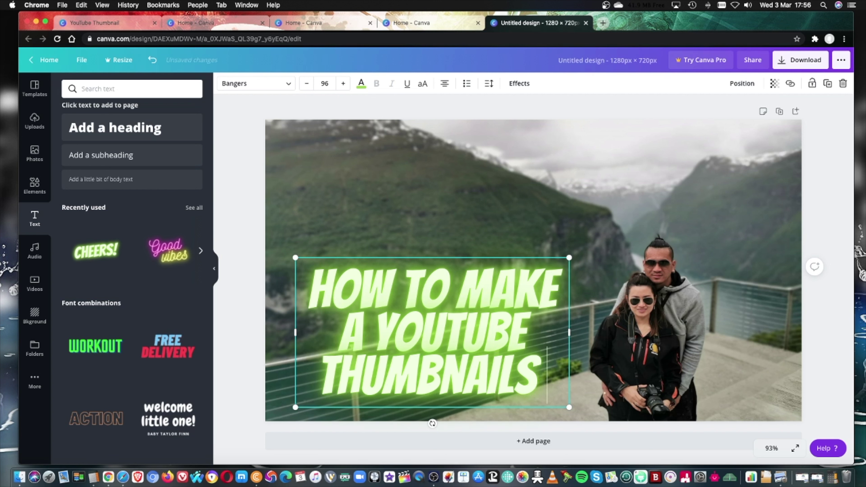
{"action": "type", "text": " W"}
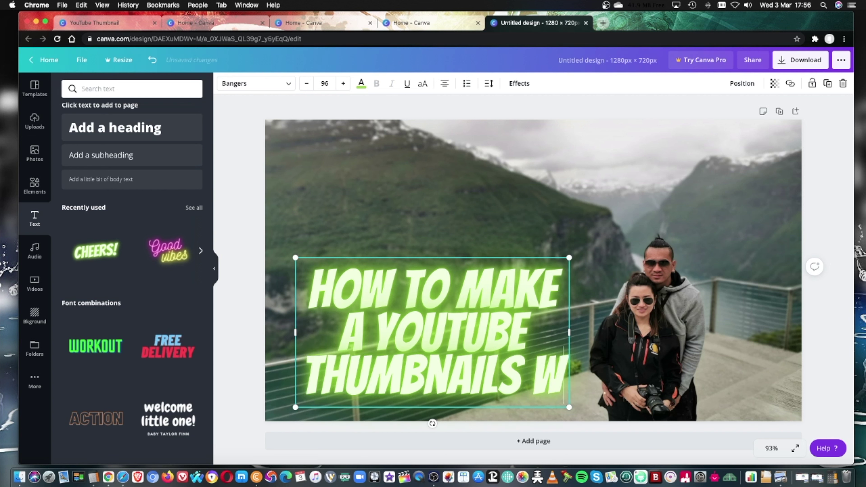
{"action": "type", "text": "ITH CA"}
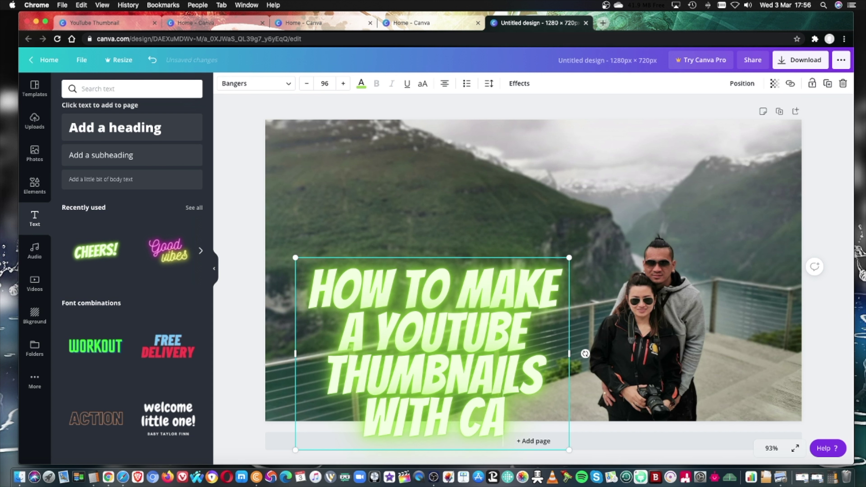
{"action": "type", "text": "NVA"}
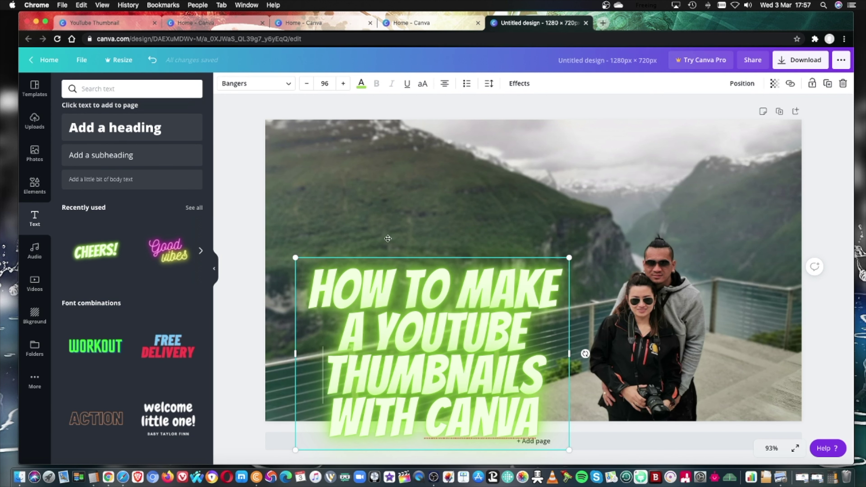
Step: Move the neon headline up onto the photo, scale it up to font size 108, and position it beside the couple
{"action": "left_click_drag", "start_coordinate": [391, 261], "coordinate": [390, 148]}
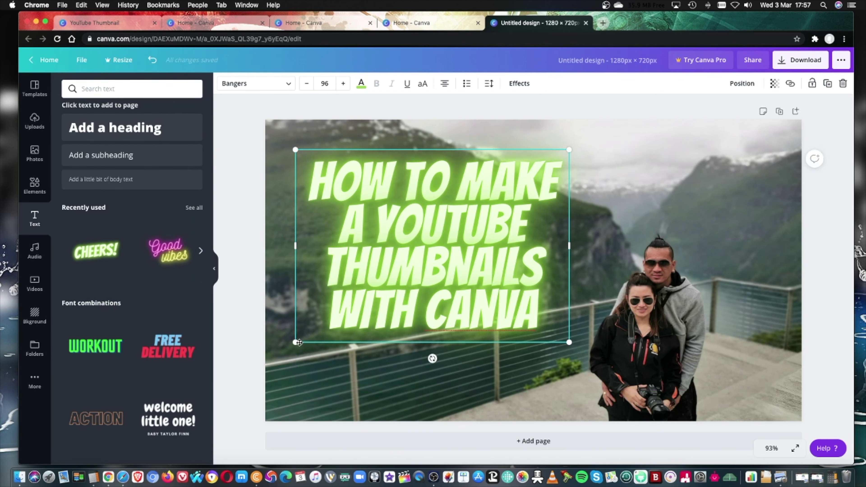
{"action": "left_click_drag", "start_coordinate": [294, 343], "coordinate": [261, 366]}
{"action": "left_click", "coordinate": [390, 140]}
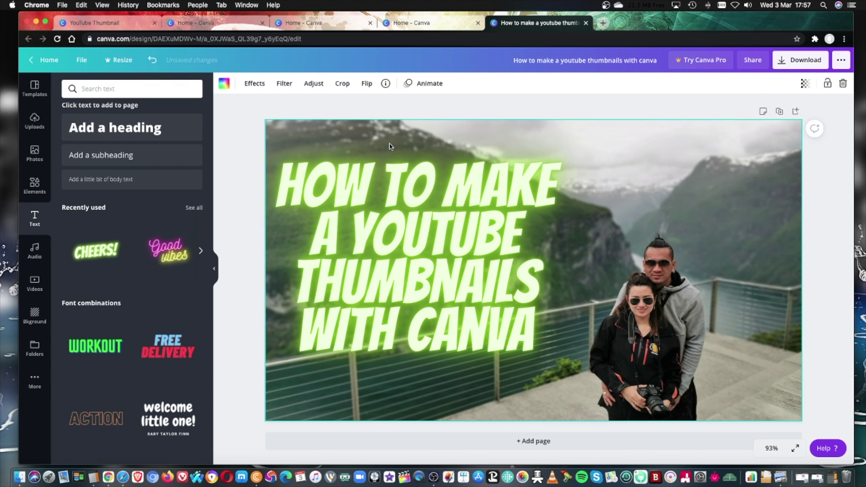
{"action": "left_click", "coordinate": [390, 141]}
{"action": "left_click", "coordinate": [406, 144]}
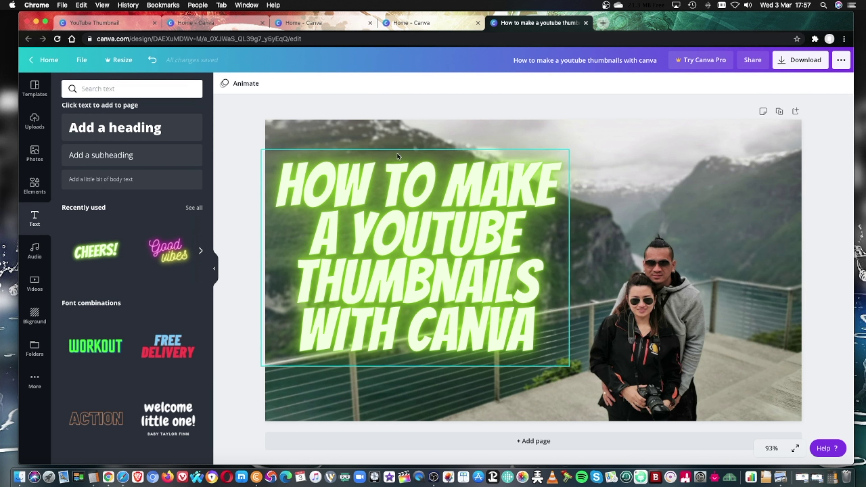
{"action": "left_click", "coordinate": [394, 174]}
{"action": "left_click_drag", "start_coordinate": [394, 174], "coordinate": [411, 190]}
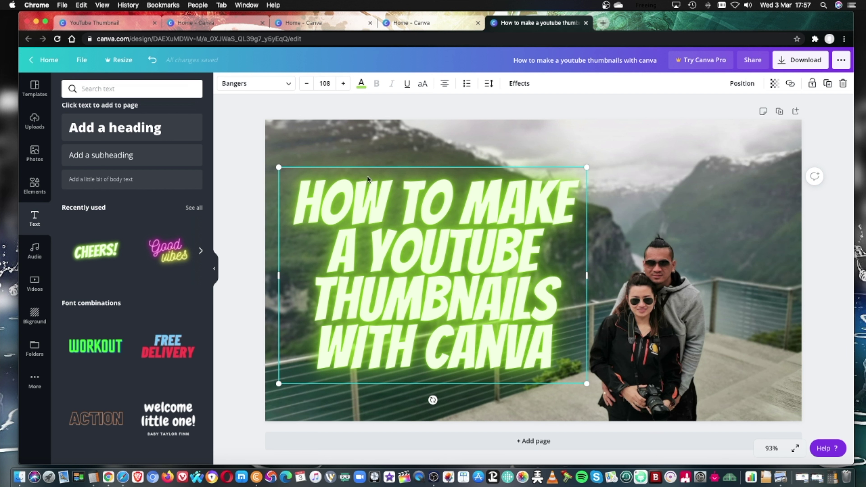
{"action": "left_click", "coordinate": [686, 177]}
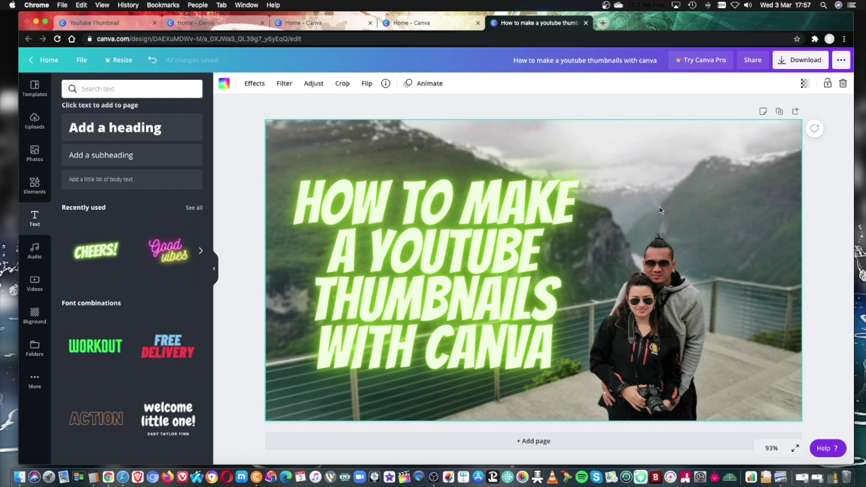
Step: Download the finished thumbnail as a PNG at 1280 × 720 px
{"action": "left_click", "coordinate": [800, 59]}
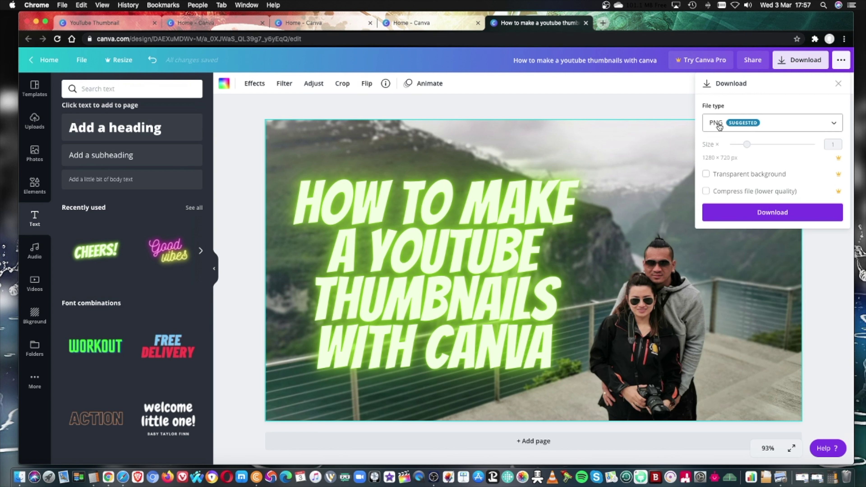
{"action": "left_click", "coordinate": [750, 214]}
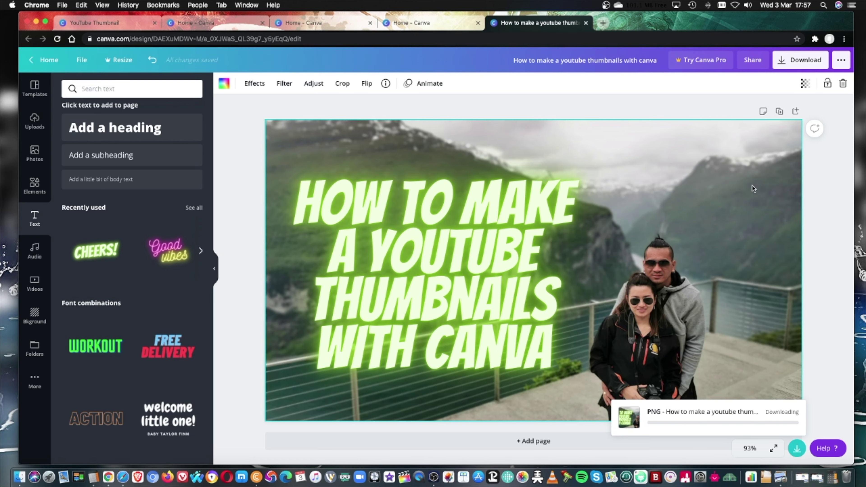